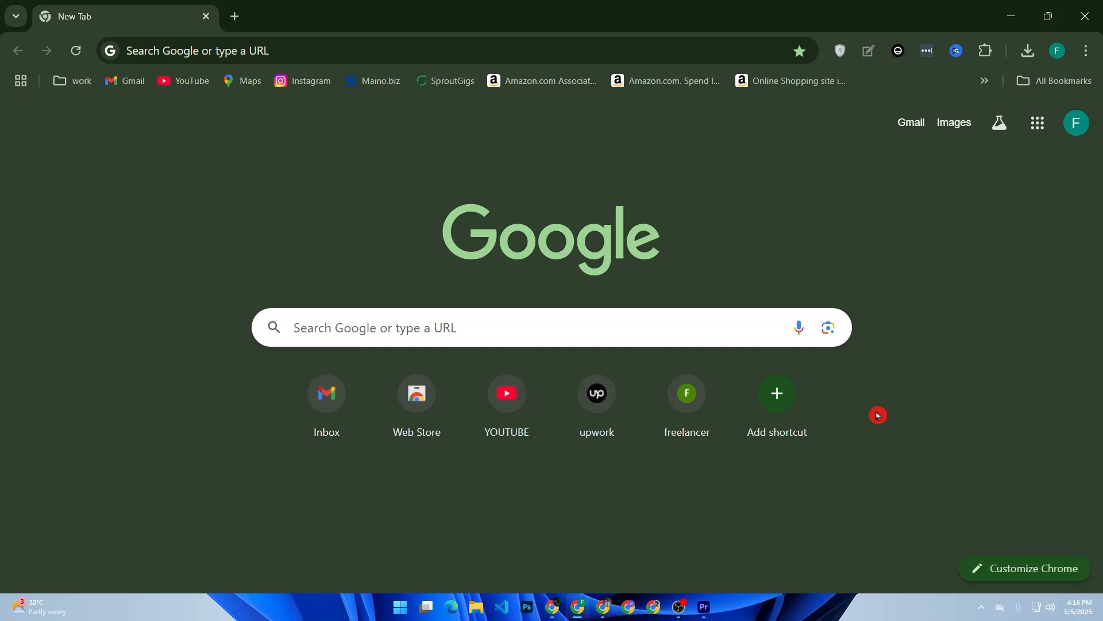
- Search Google for the Amazon Kindle store and open the Kindle Books result from amazon.com
left_click(658, 335)
type("aamzoon kin")
type("dle s")
type("rot")
key("BackSpace")
key("BackSpace")
key("BackSpace")
type("t")
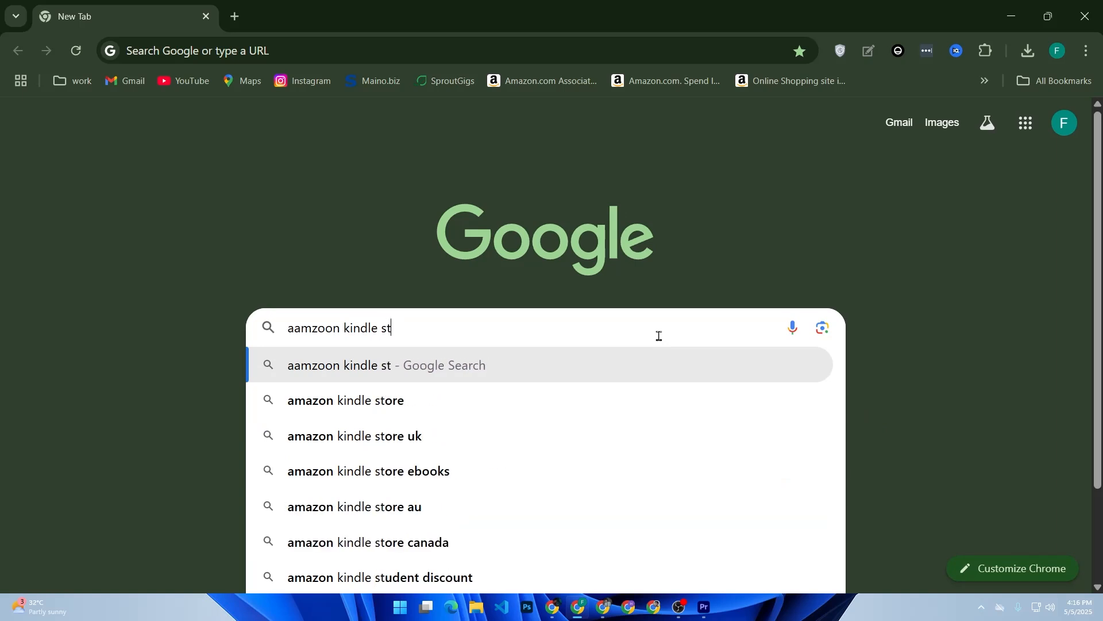
type("ore")
key("Return")
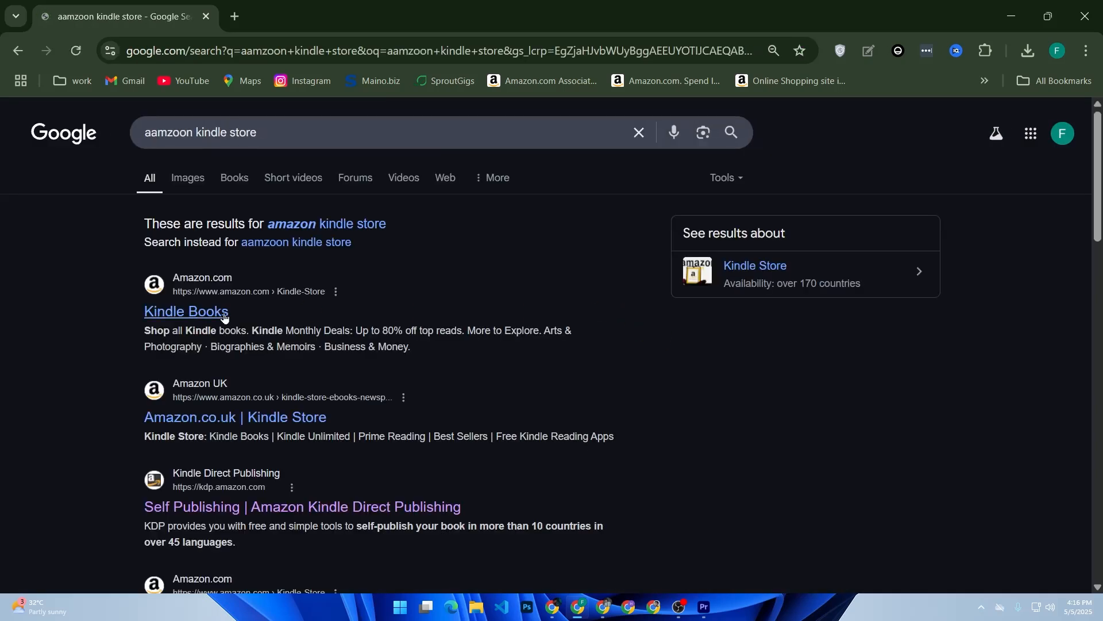
left_click(223, 316)
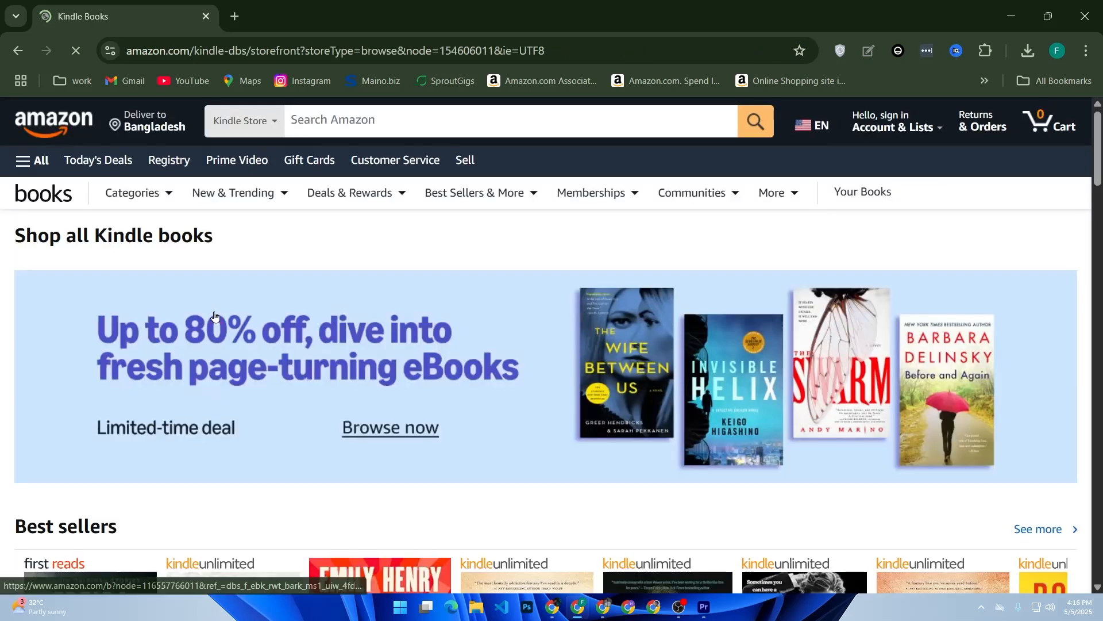
- Look through the Kindle Books storefront, examining the best sellers, new releases and Amazon Original books with their prices and ratings
scroll(239, 316, "down", 2)
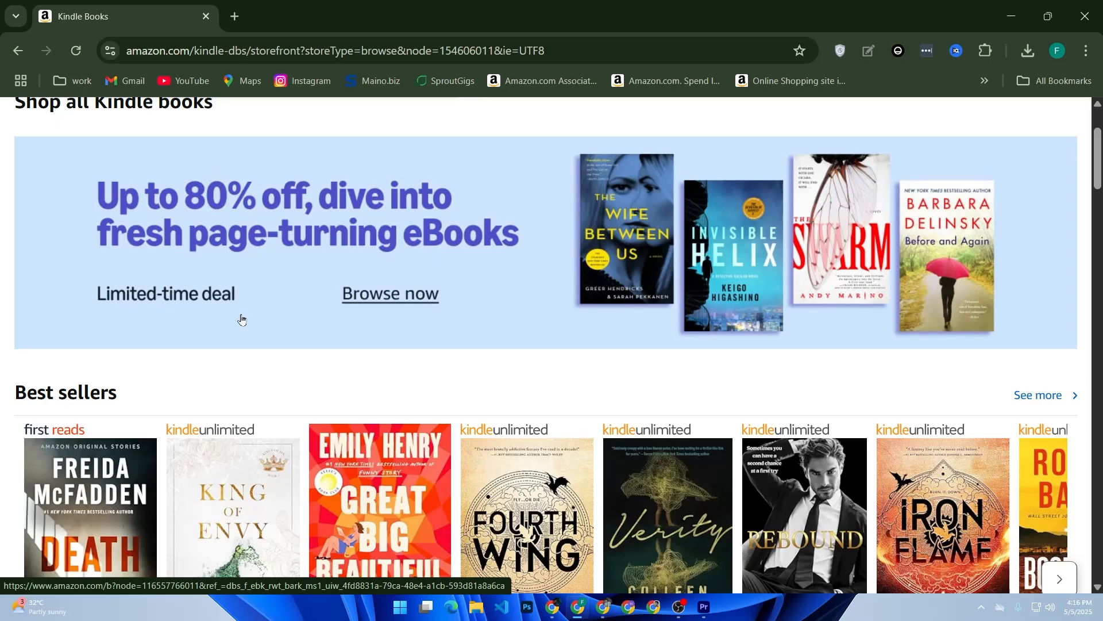
scroll(241, 321, "down", 5)
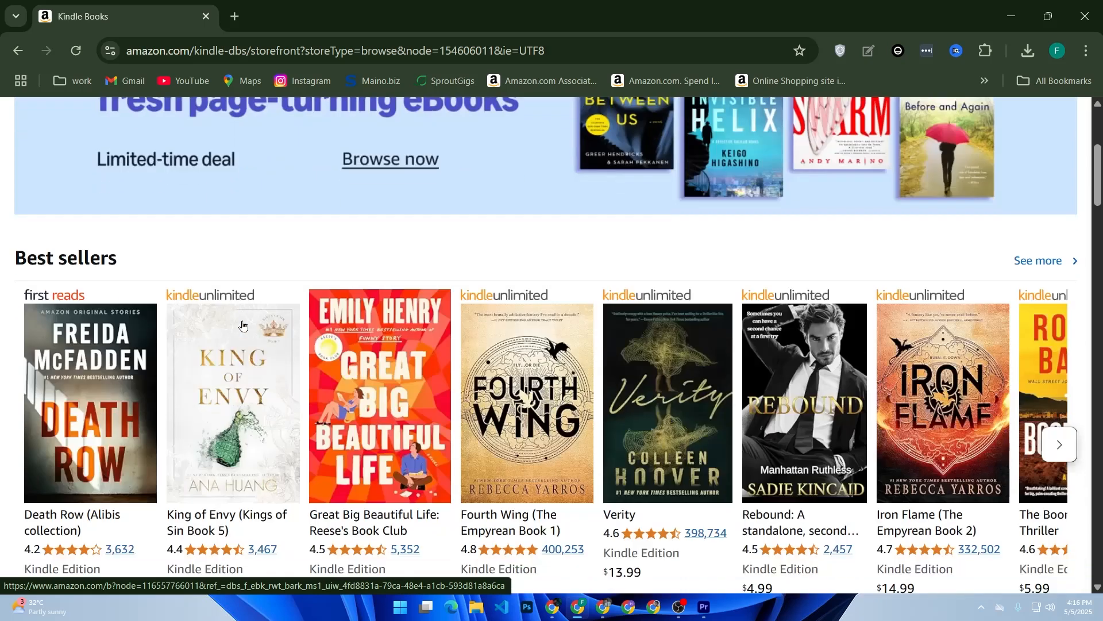
scroll(242, 325, "down", 2)
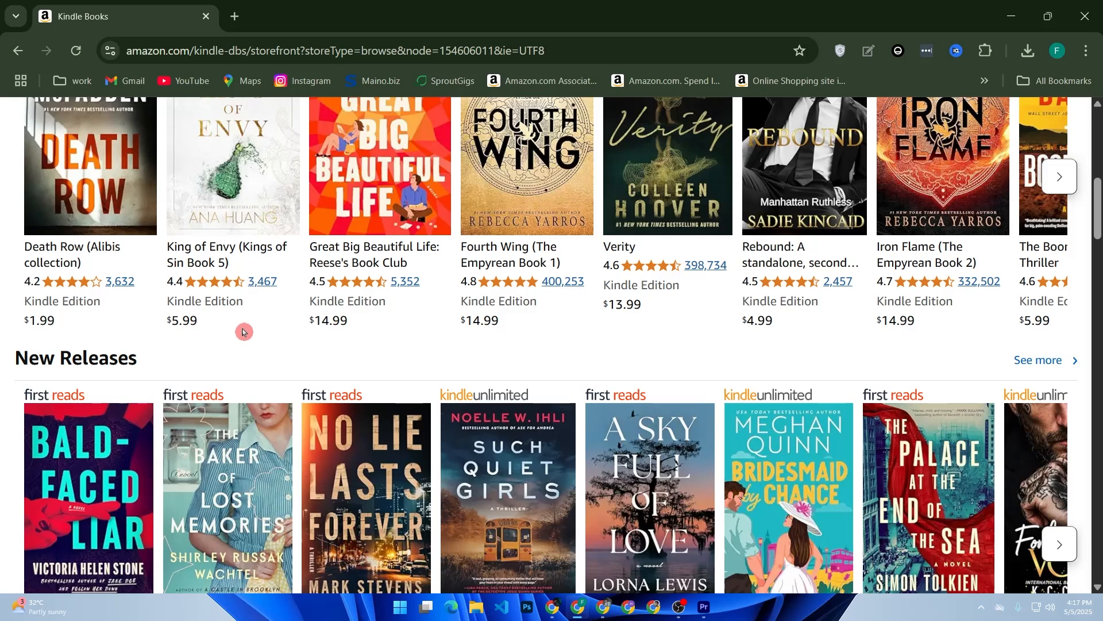
scroll(243, 333, "down", 2)
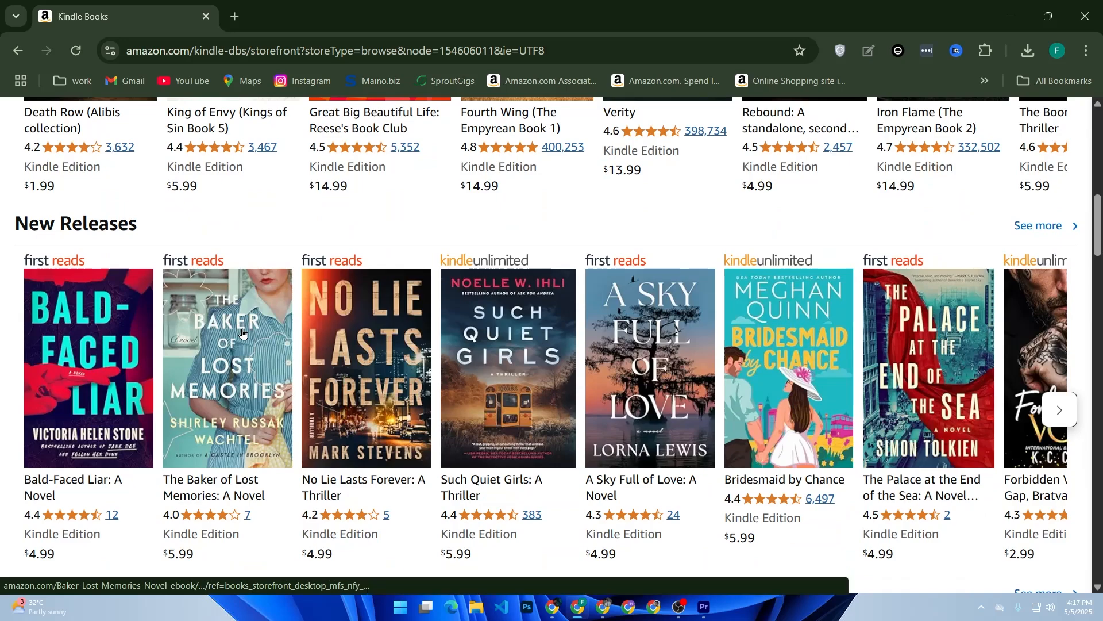
scroll(243, 332, "down", 4)
scroll(243, 332, "up", 2)
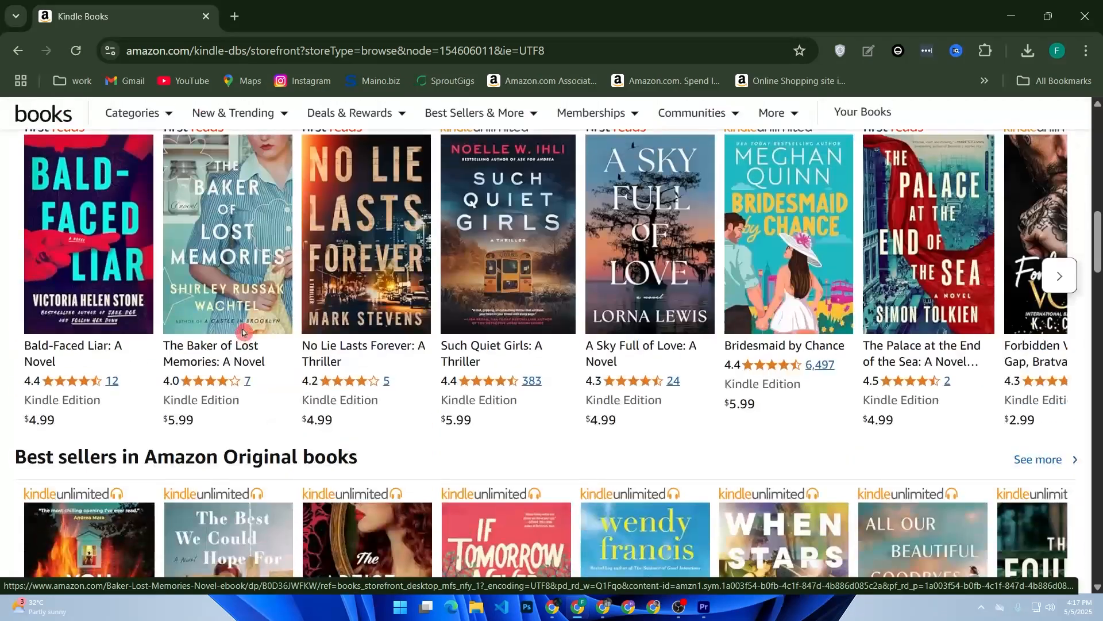
scroll(242, 332, "down", 2)
left_click(243, 332)
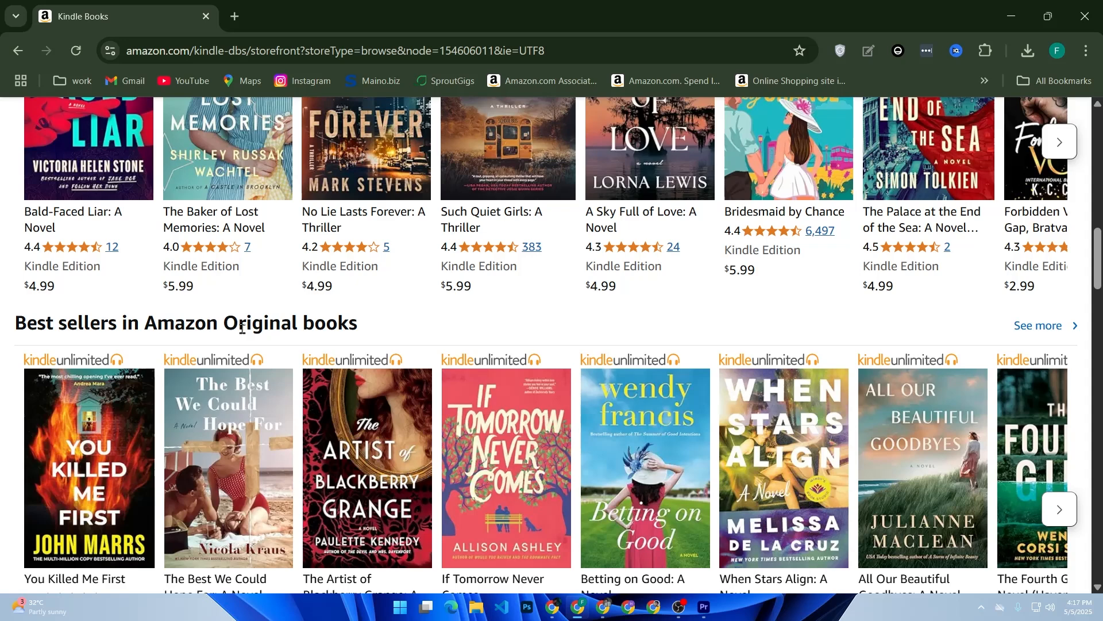
- Open Google Docs in a new browser tab and create a blank document
left_click(234, 16)
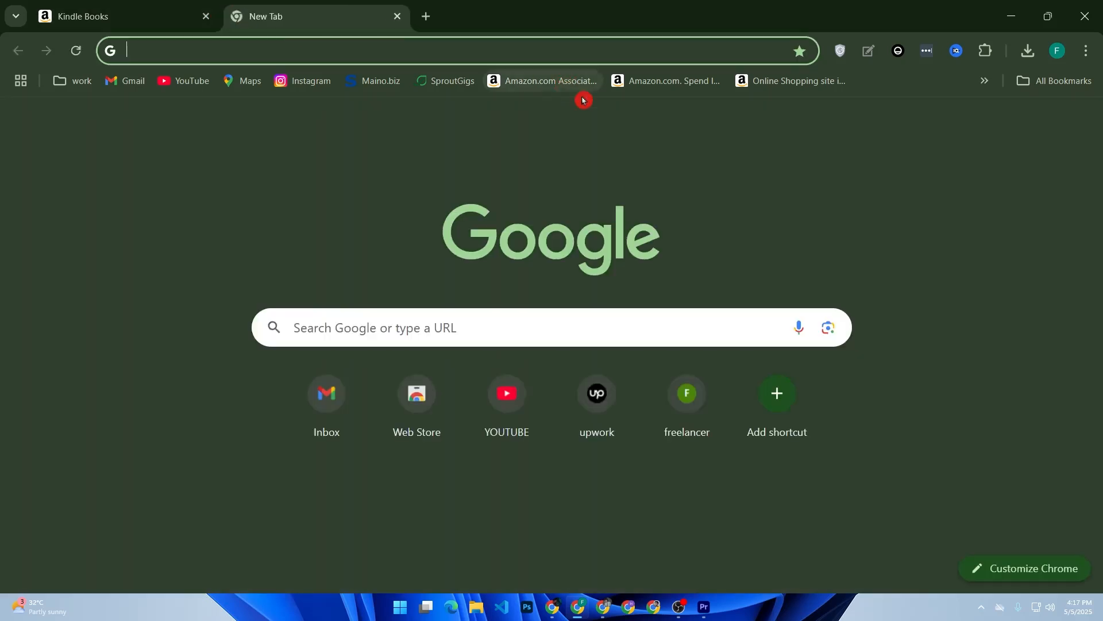
left_click(1088, 144)
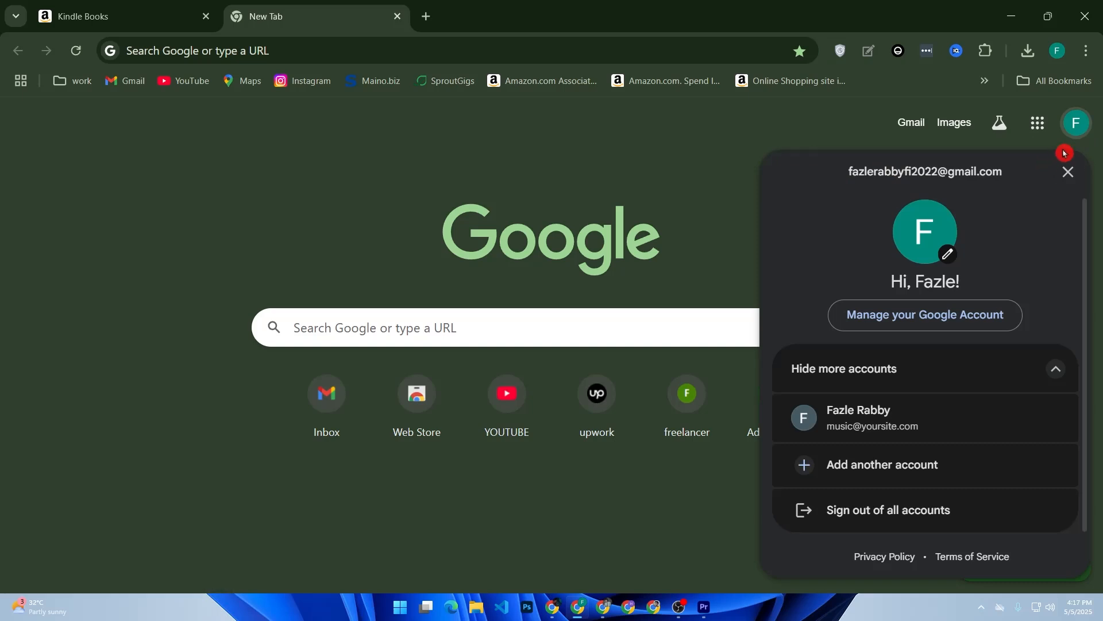
left_click(1029, 141)
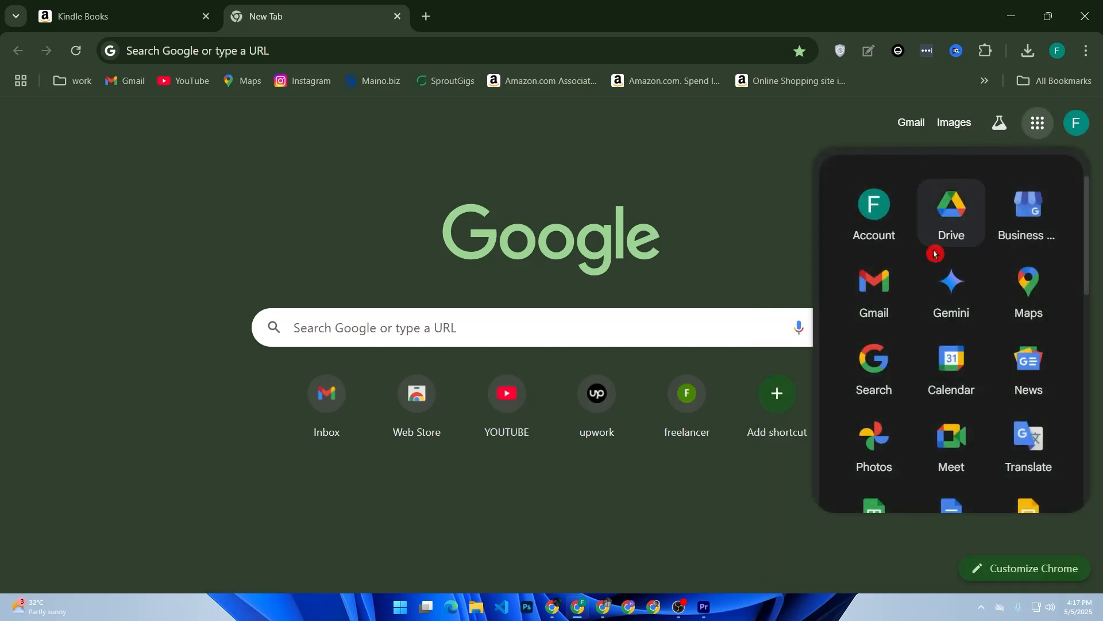
scroll(966, 345, "down", 5)
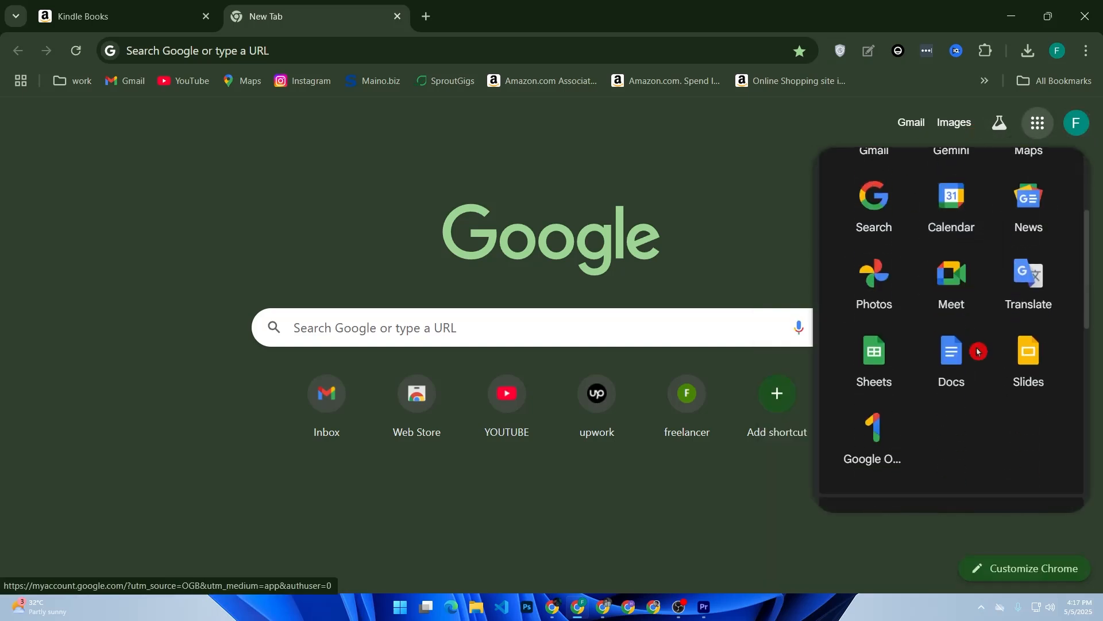
left_click(949, 276)
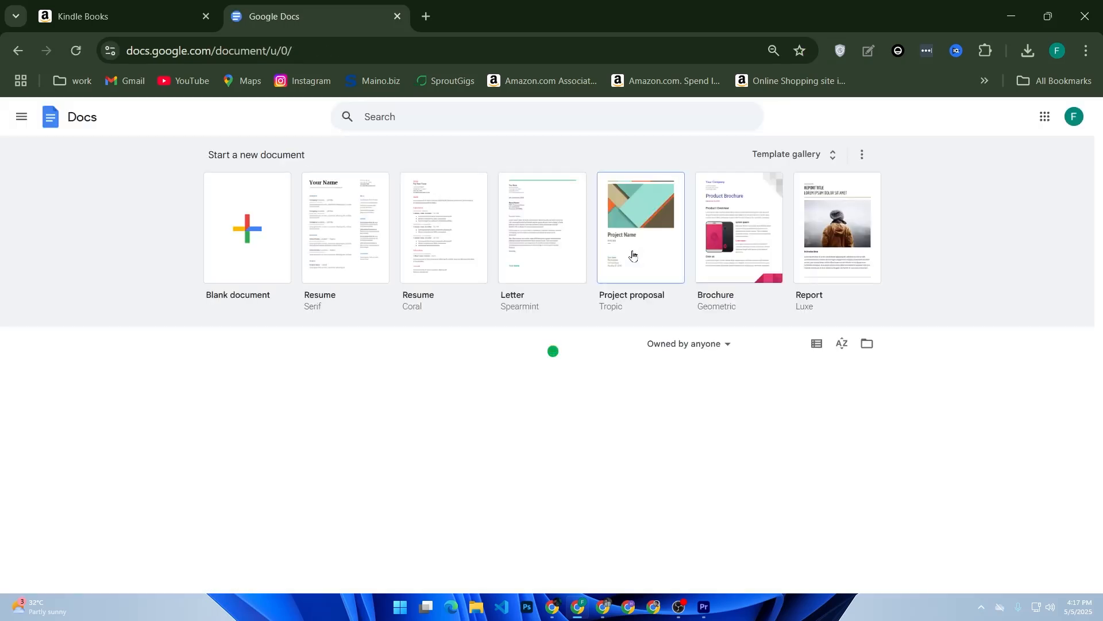
left_click(260, 276)
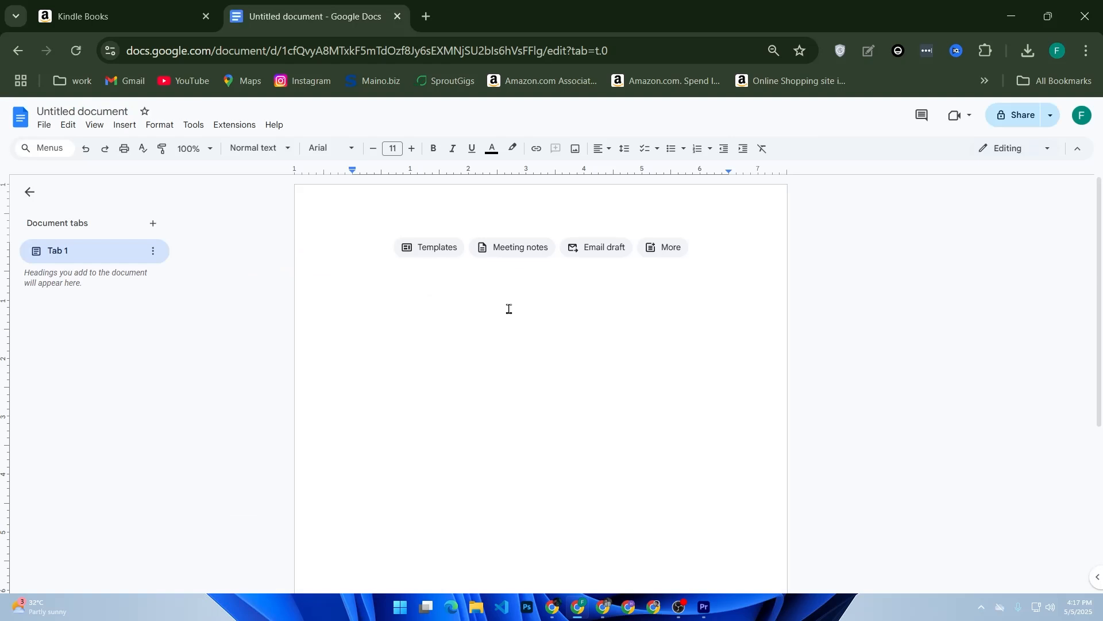
- Write the title "How to cook" on the first line of the blank document
type("Ho")
key("BackSpace")
key("BackSpace")
type("Hoi")
key("BackSpace")
type("w to coock")
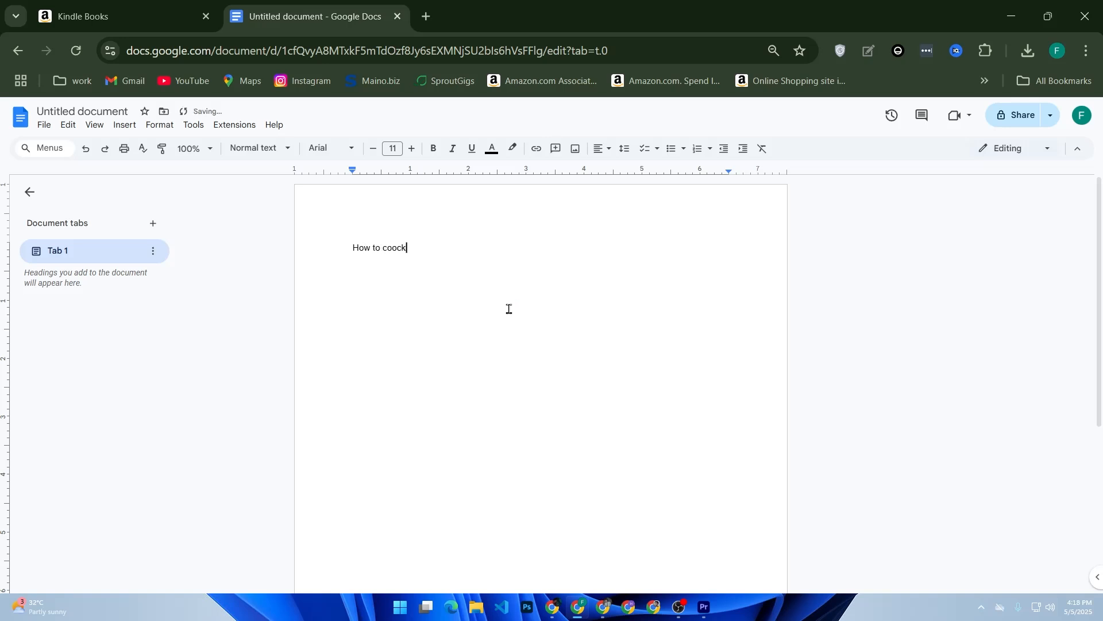
key("BackSpace")
key("BackSpace")
type("k")
- Set the whole "How to cook" title to font size 48 and make it bold
key("ctrl+a")
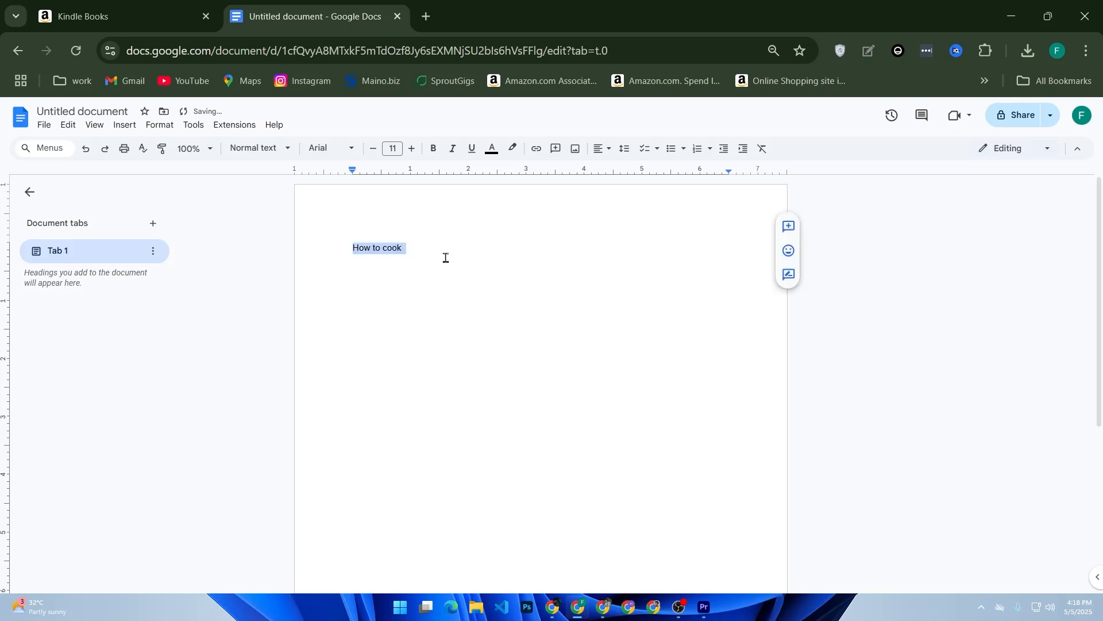
left_click(393, 149)
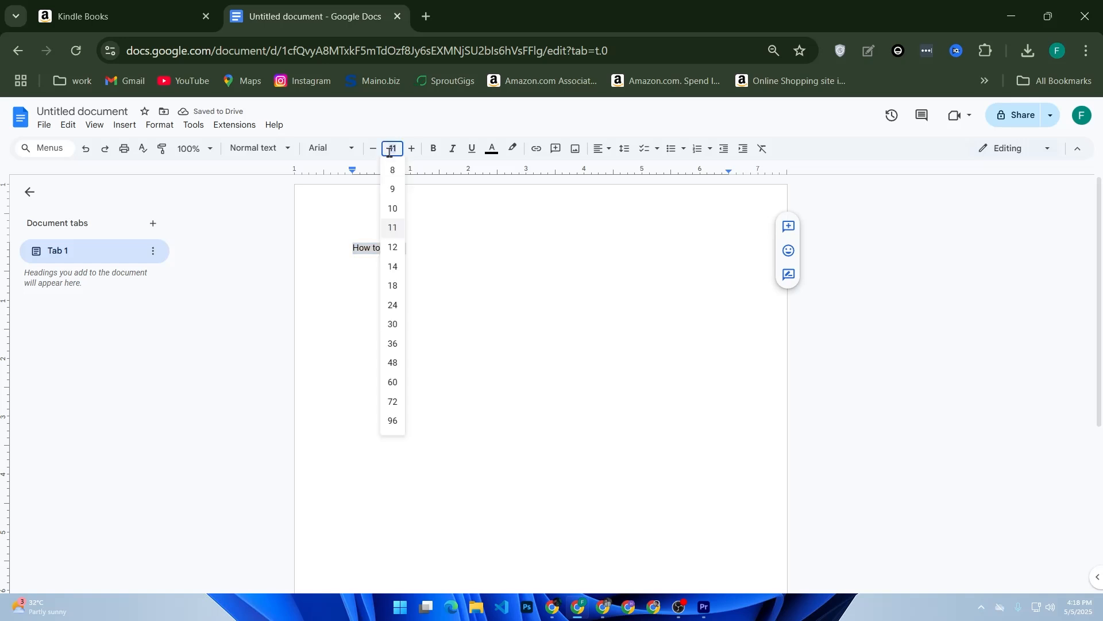
left_click(396, 361)
left_click(433, 149)
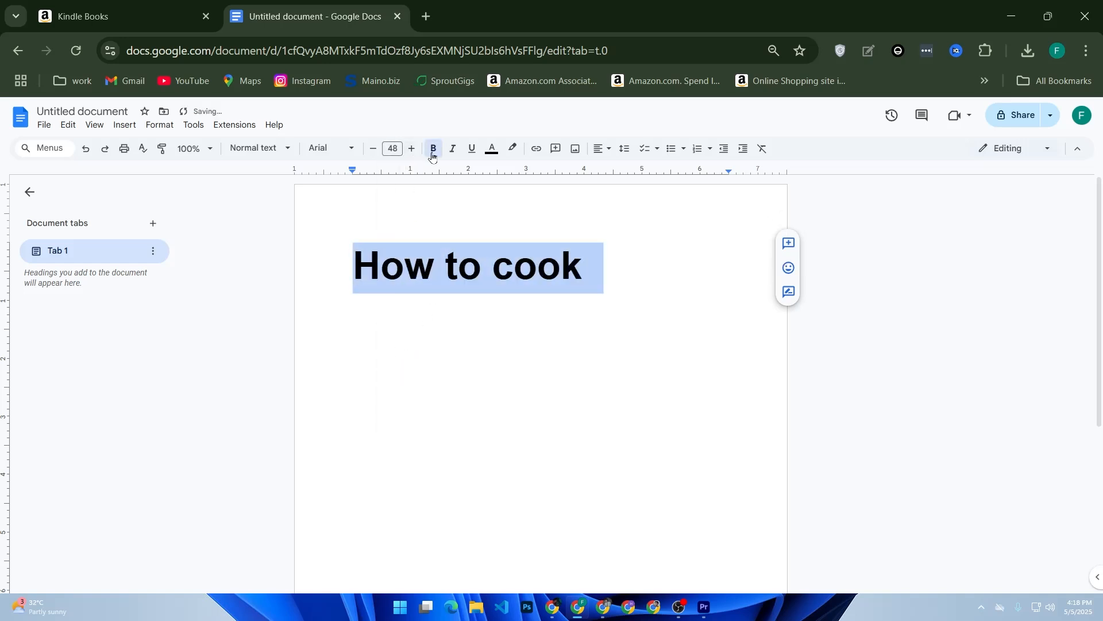
- Change the title's font to Oswald in the Medium weight
left_click(322, 149)
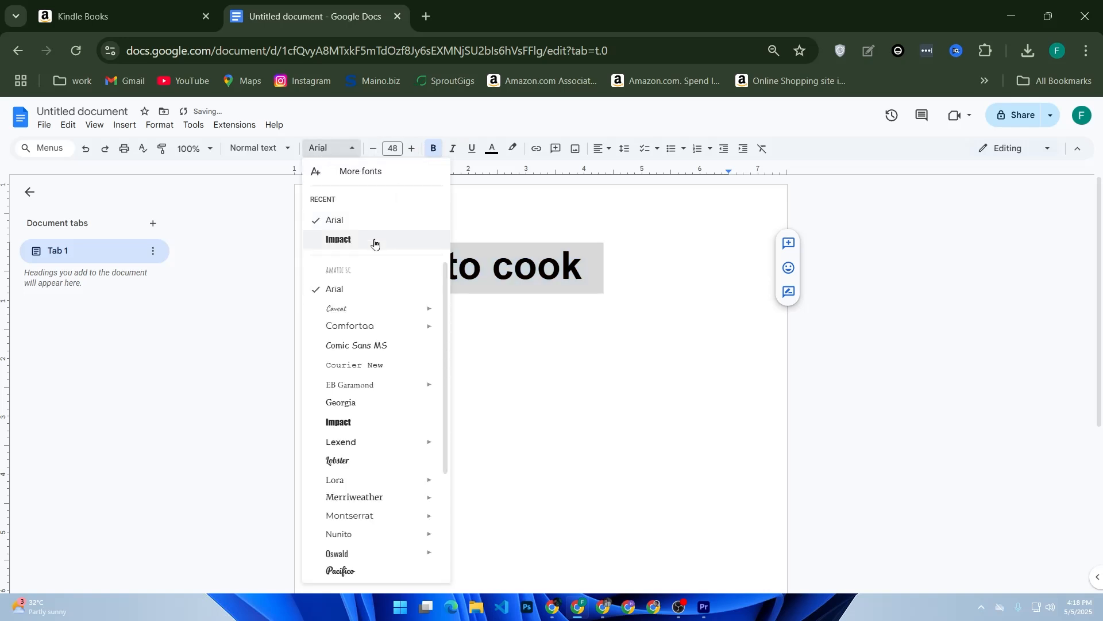
scroll(356, 348, "down", 3)
mouse_move(423, 402)
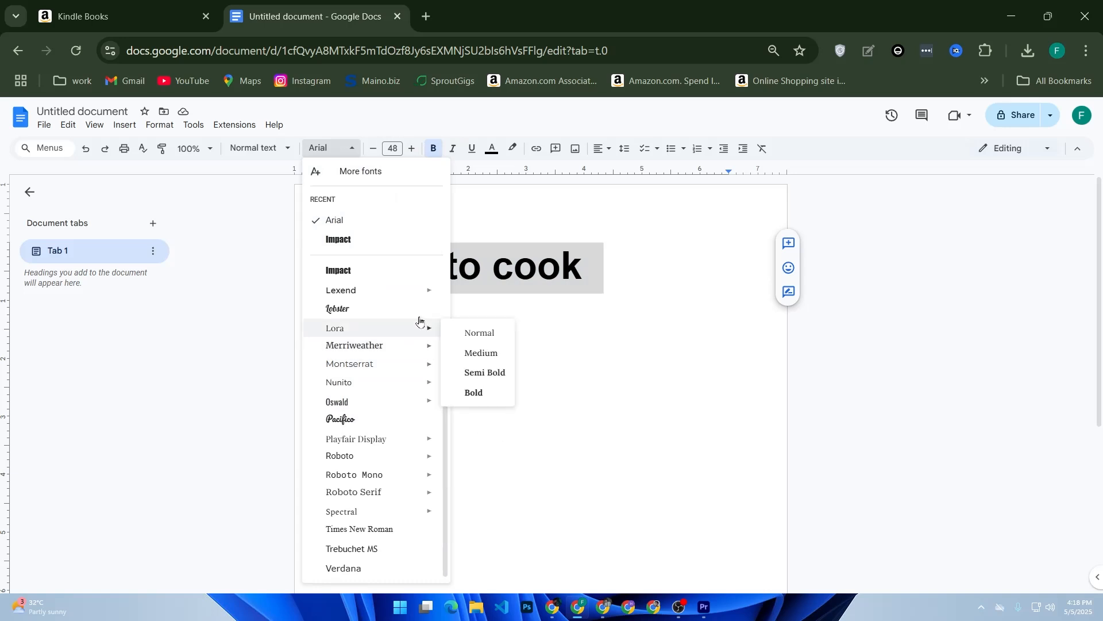
mouse_move(424, 293)
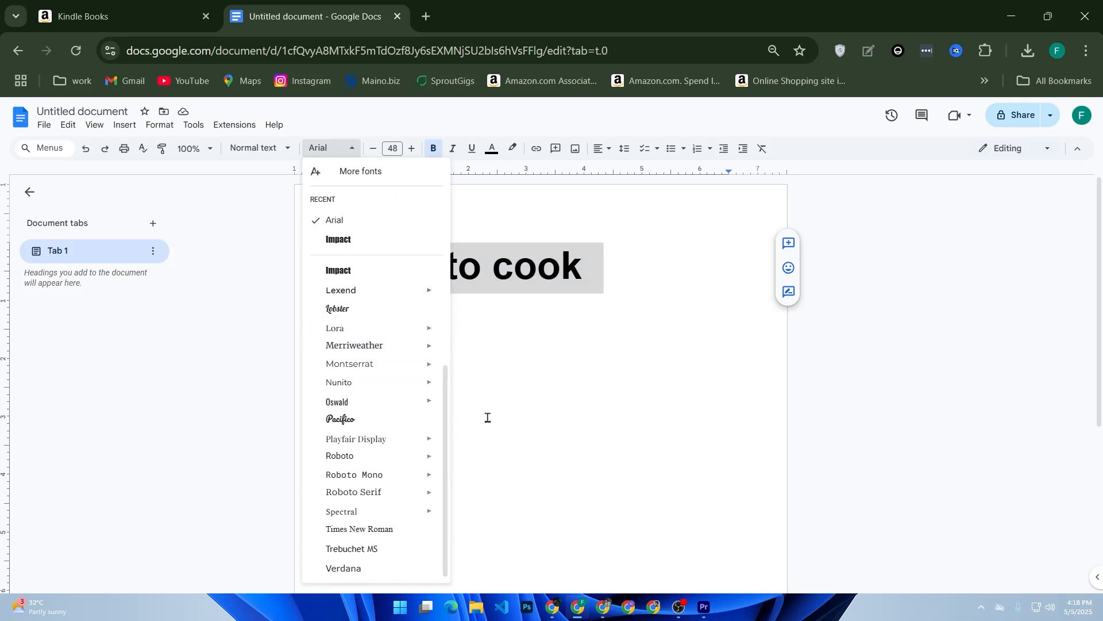
mouse_move(419, 489)
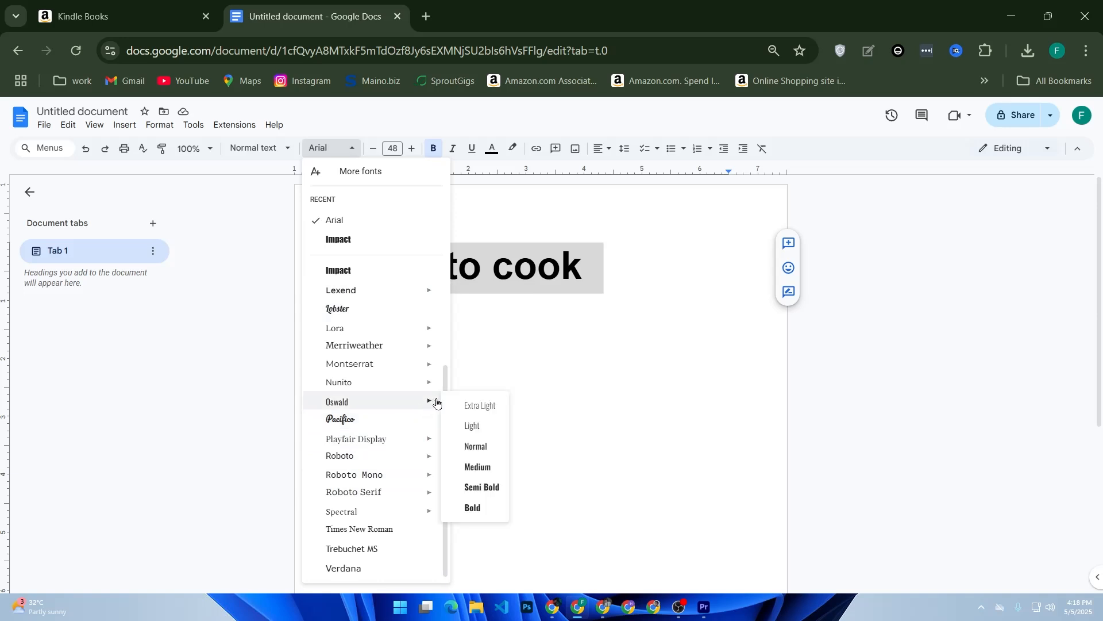
left_click(470, 467)
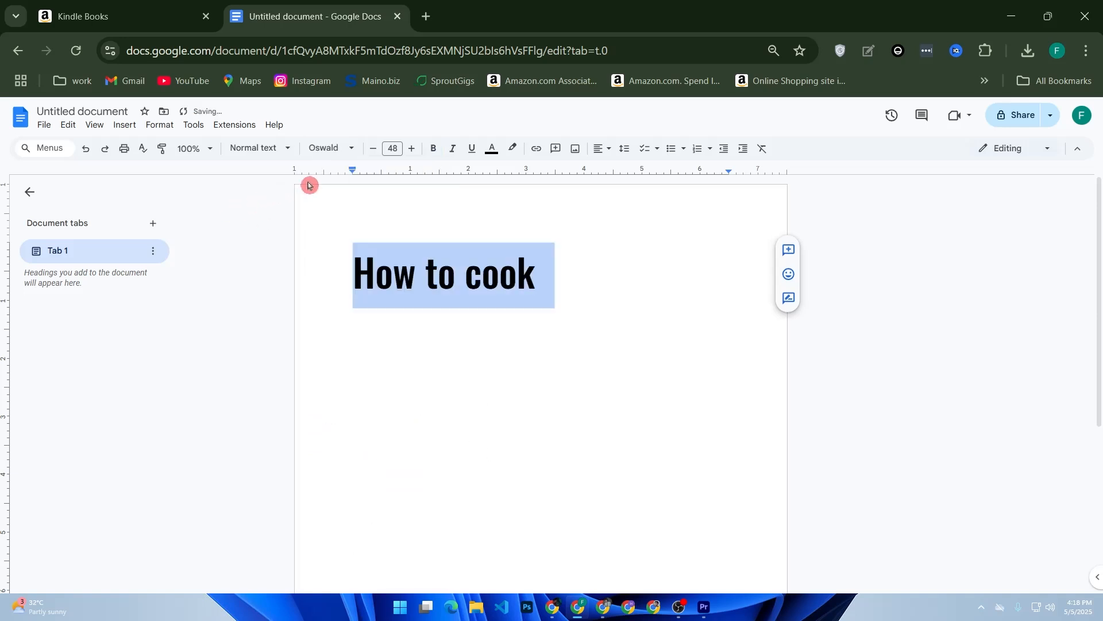
- Try justified alignment on the "How to cook" title and center it instead
left_click(600, 150)
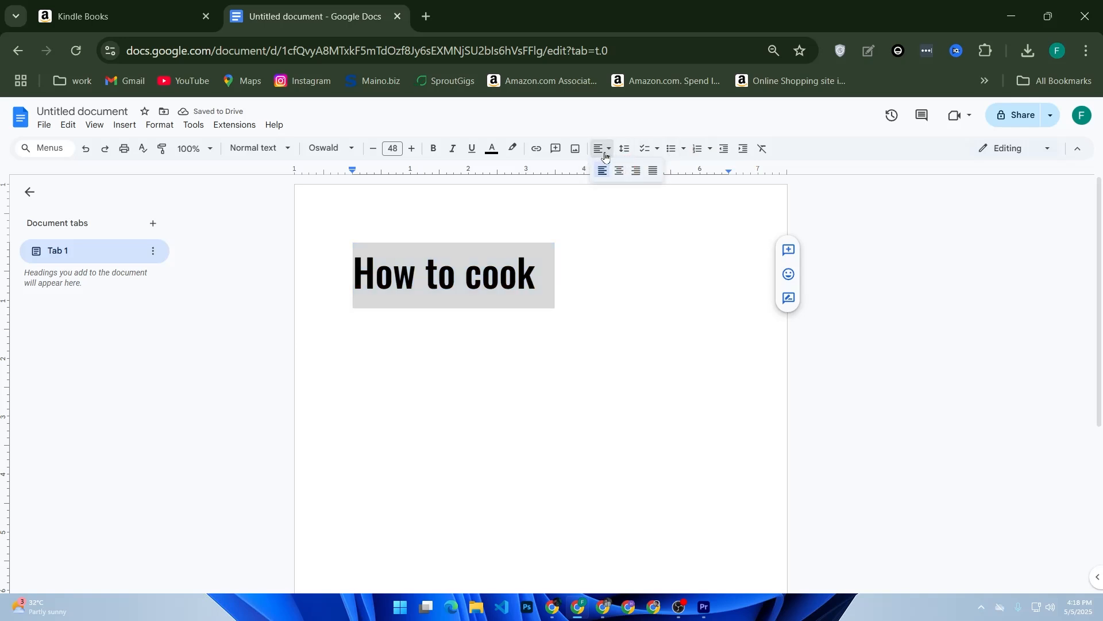
left_click(653, 172)
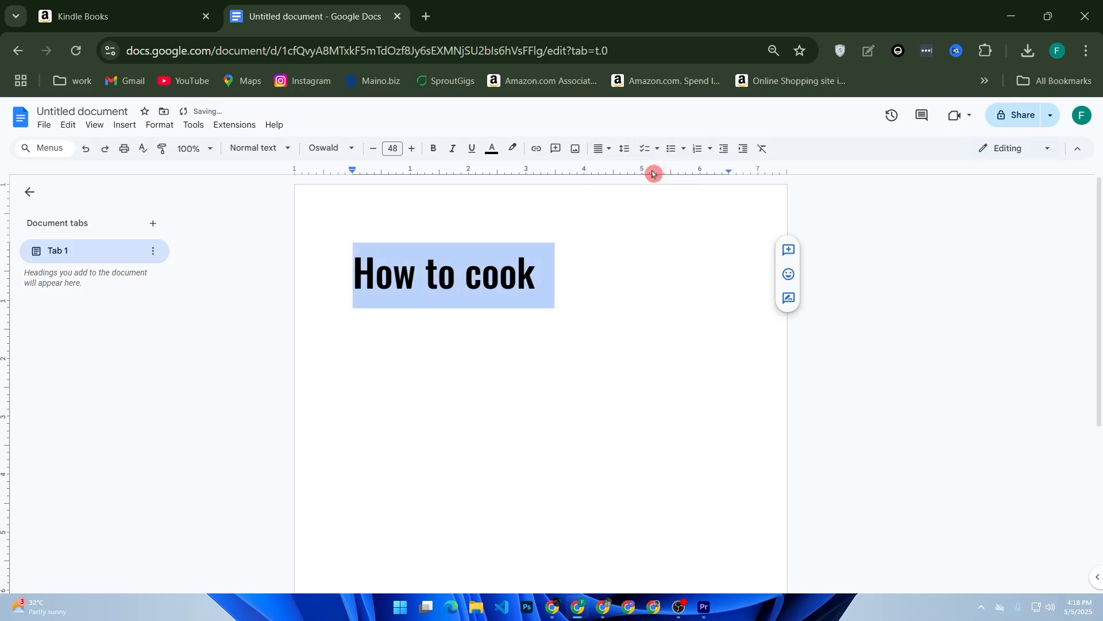
left_click(601, 150)
left_click(626, 178)
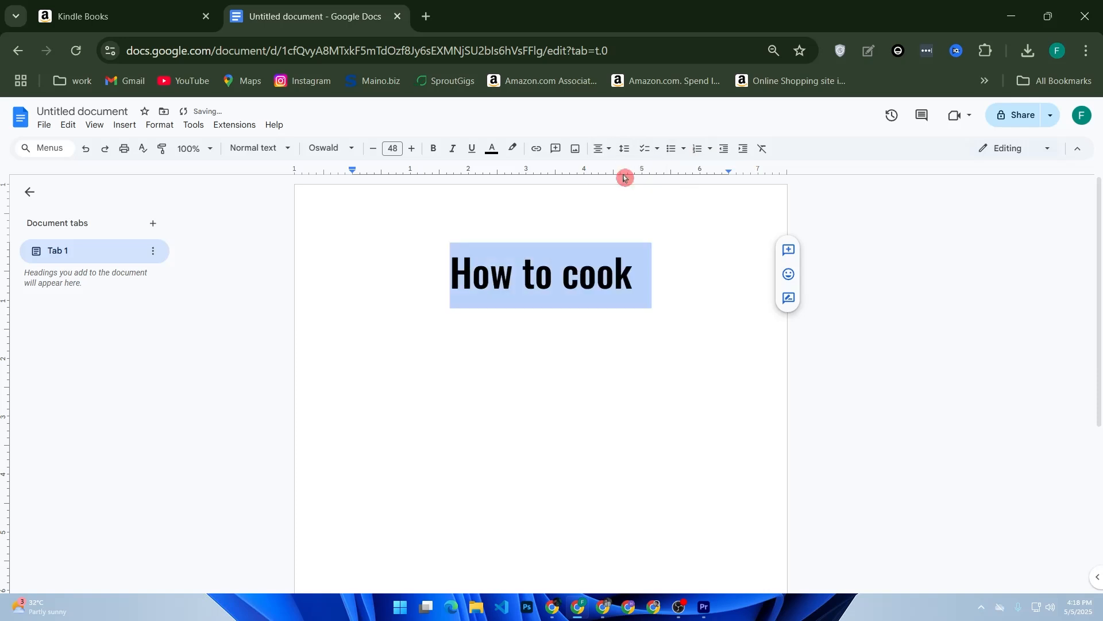
- Add a new line below the title, aligned left with font size 18
left_click(669, 276)
key("Return")
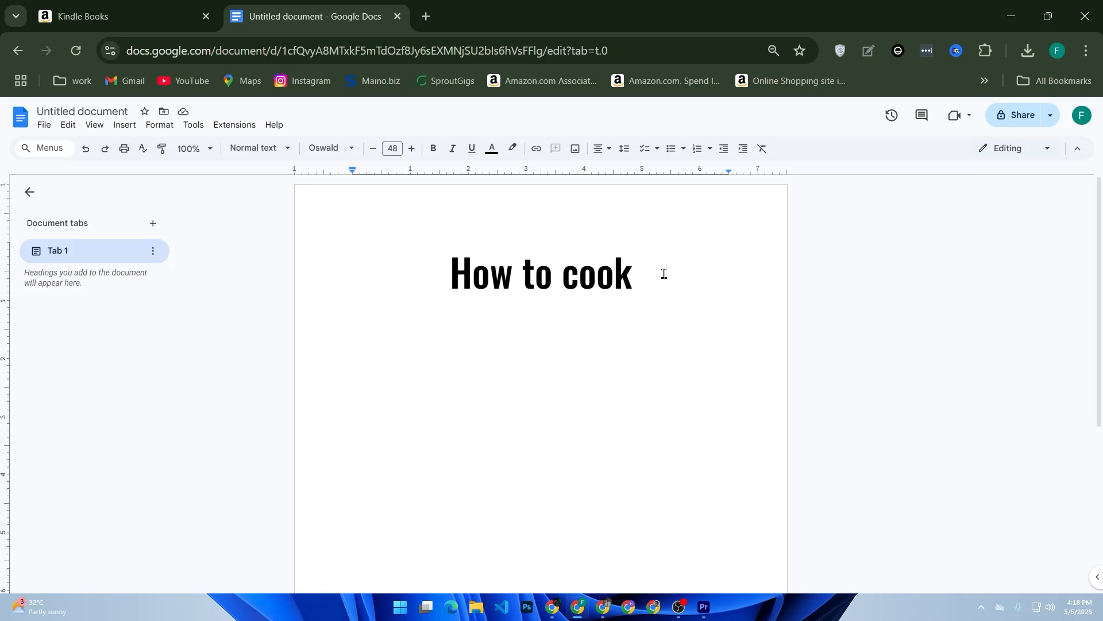
left_click(601, 149)
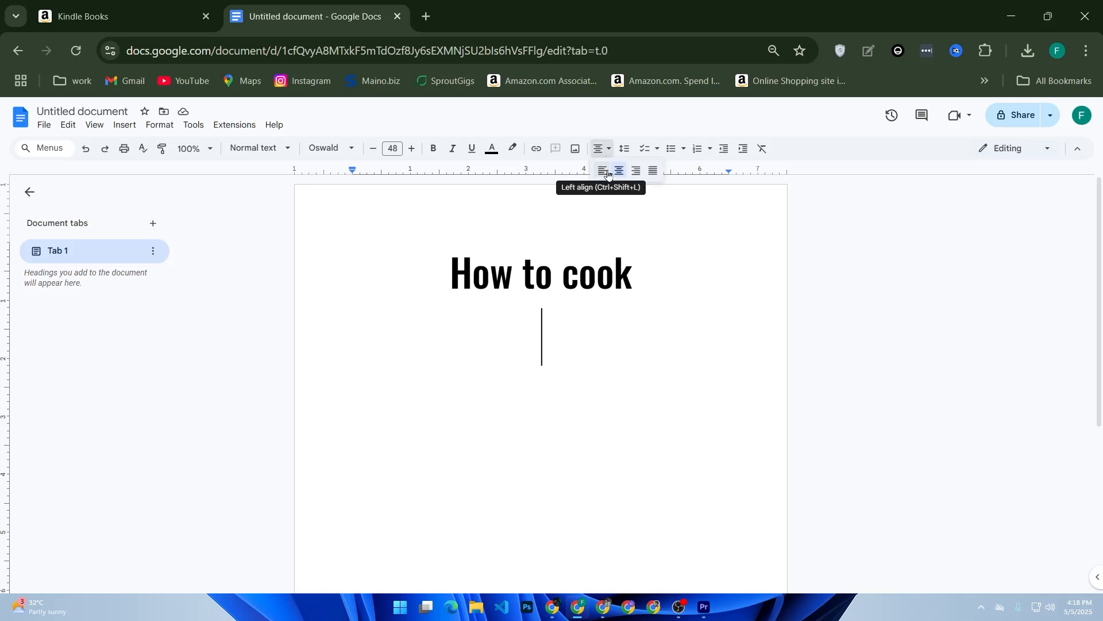
left_click(608, 172)
left_click(392, 148)
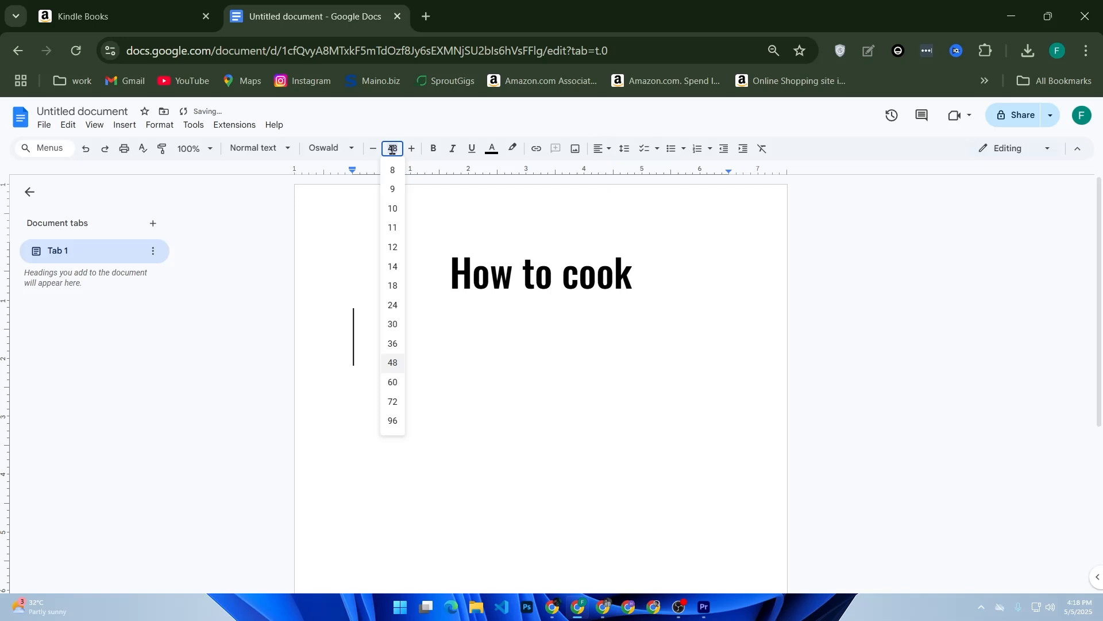
left_click(394, 284)
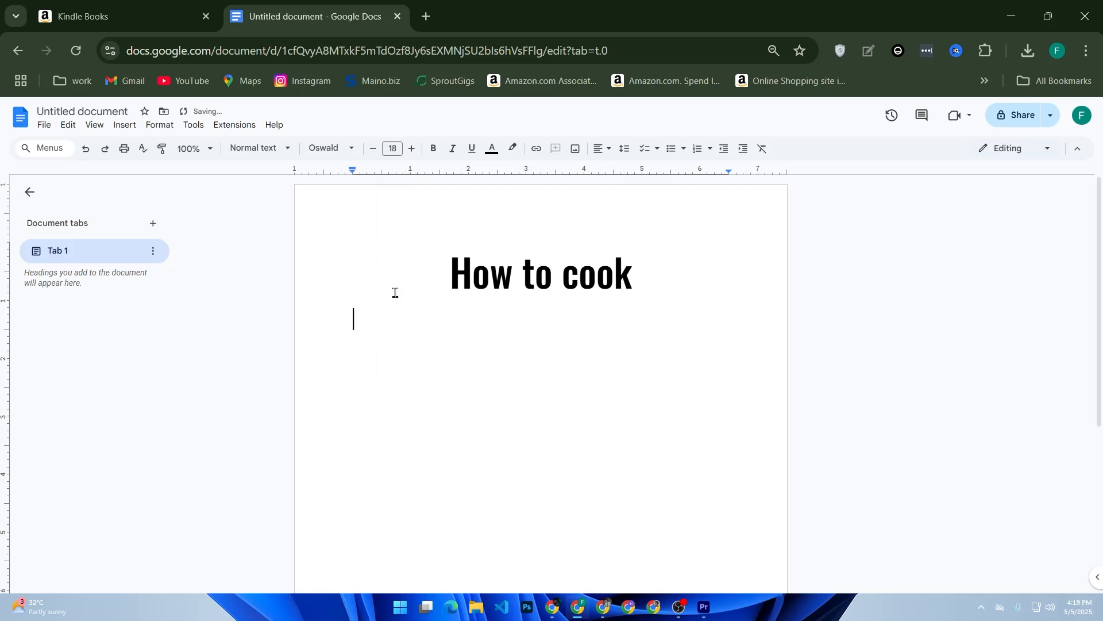
- Write the section label "Intro:" below the title and start a new line after it
type("I")
type("nter")
key("BackSpace")
key("BackSpace")
type("ro:")
key("Return")
- Write the section label "Conclusion:" with a capital C below "Intro:" and add an empty line after it
type("conclu")
key("BackSpace")
key("BackSpace")
key("BackSpace")
key("BackSpace")
key("BackSpace")
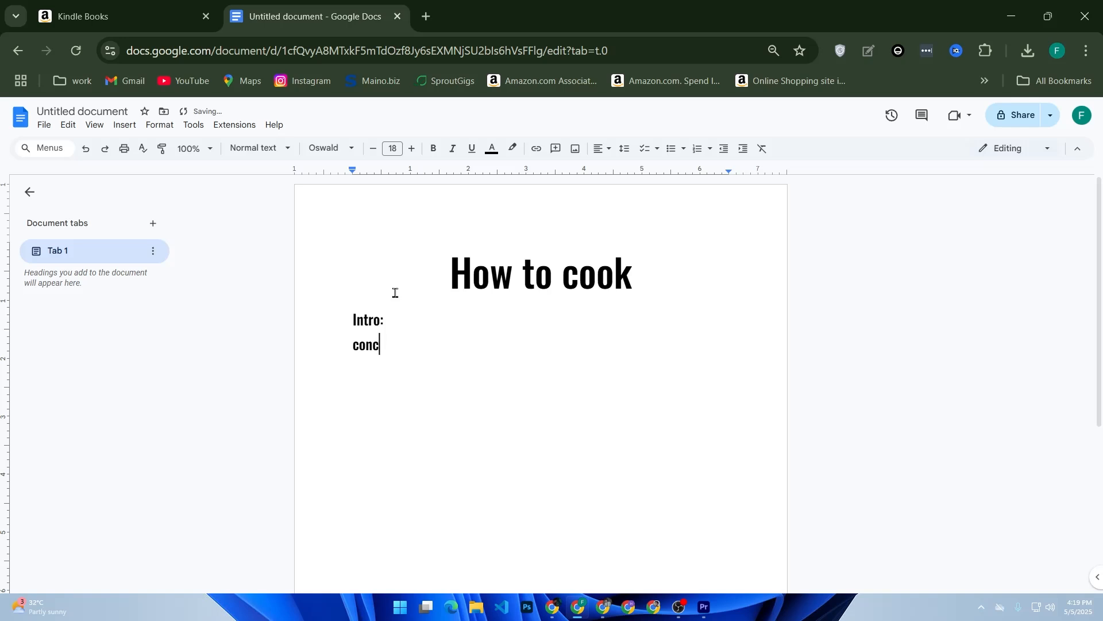
key("BackSpace")
type("Conclusion:")
key("Return")
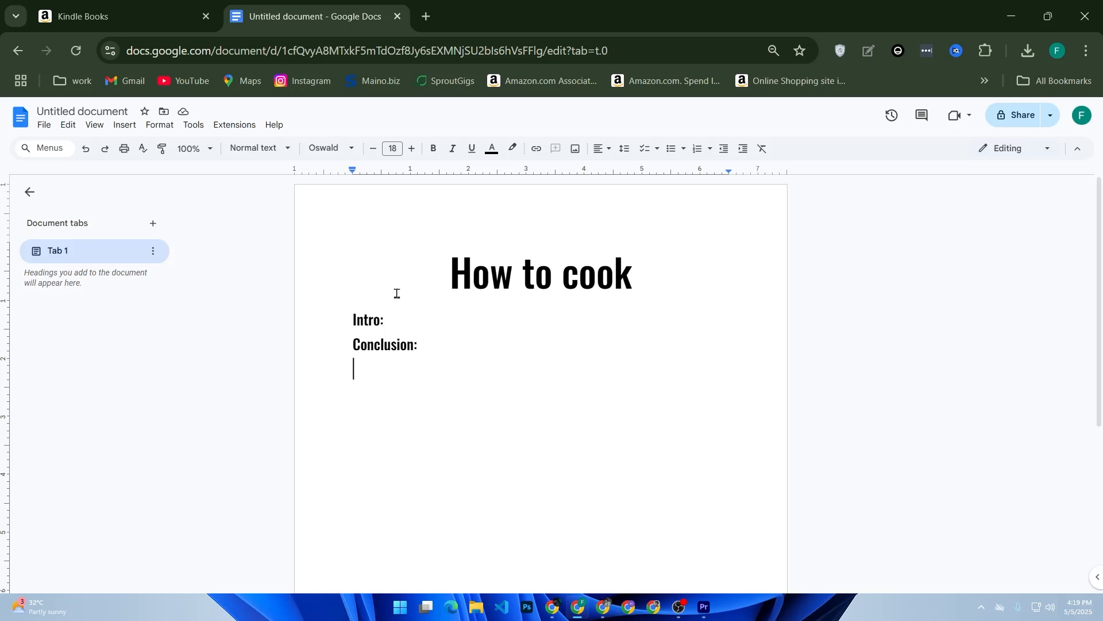
- Search Google for "12pt times new roman" in a new browser tab
left_click(426, 17)
left_click(454, 323)
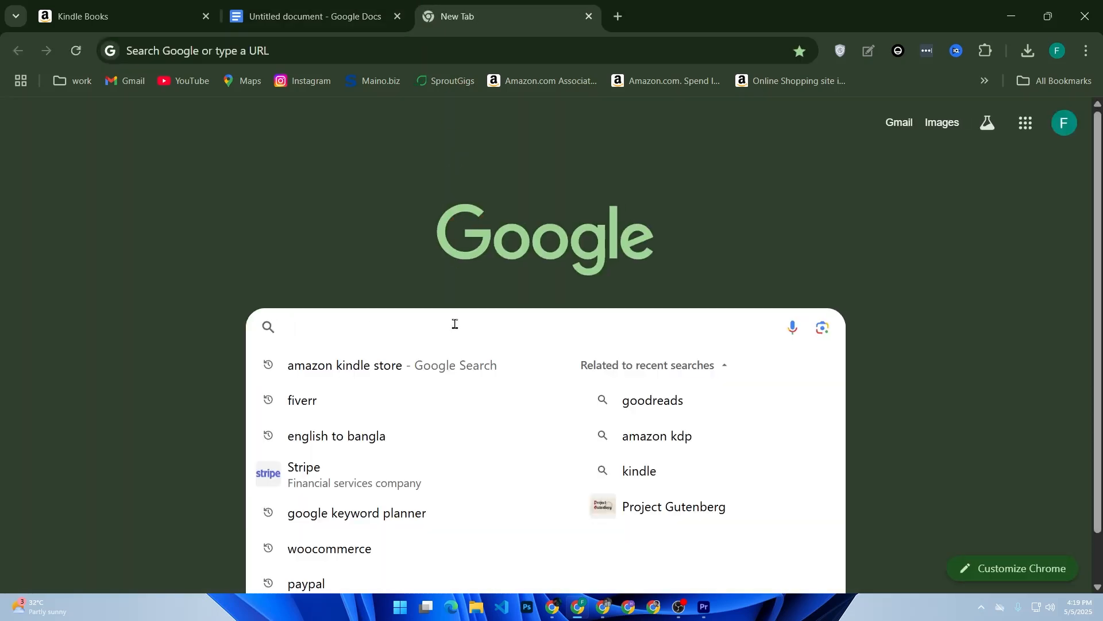
type("12pt")
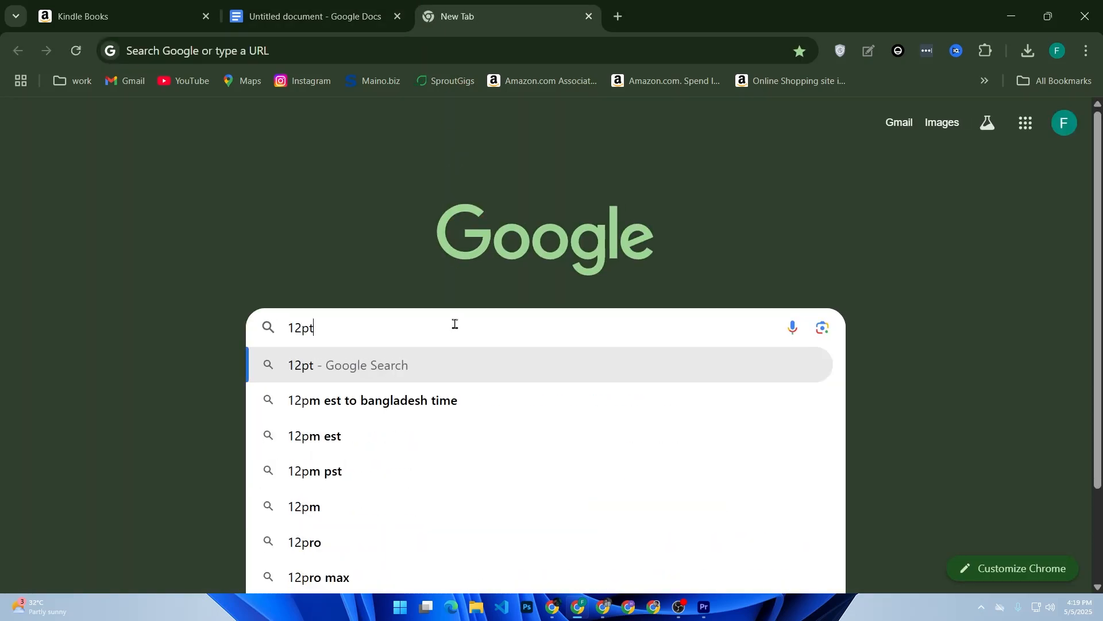
type(" times")
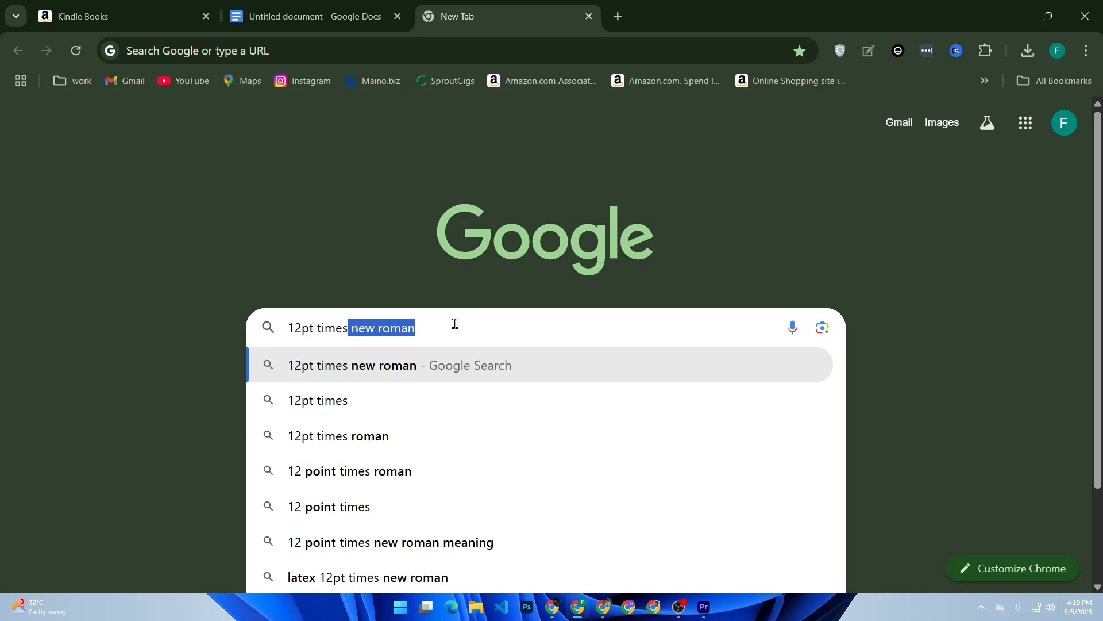
type(" new")
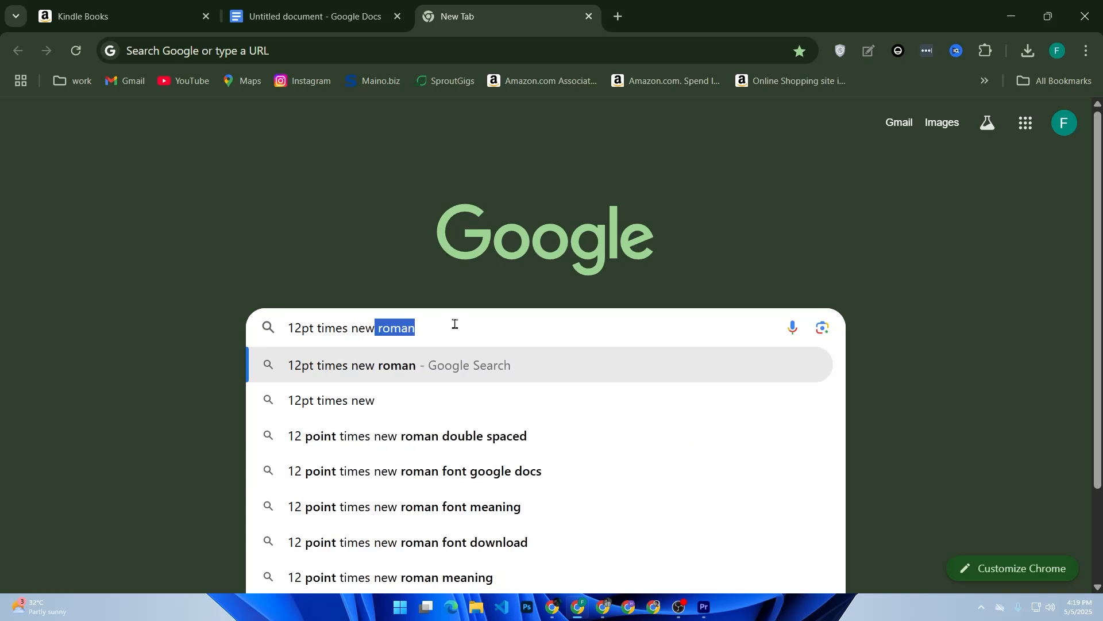
key("Return")
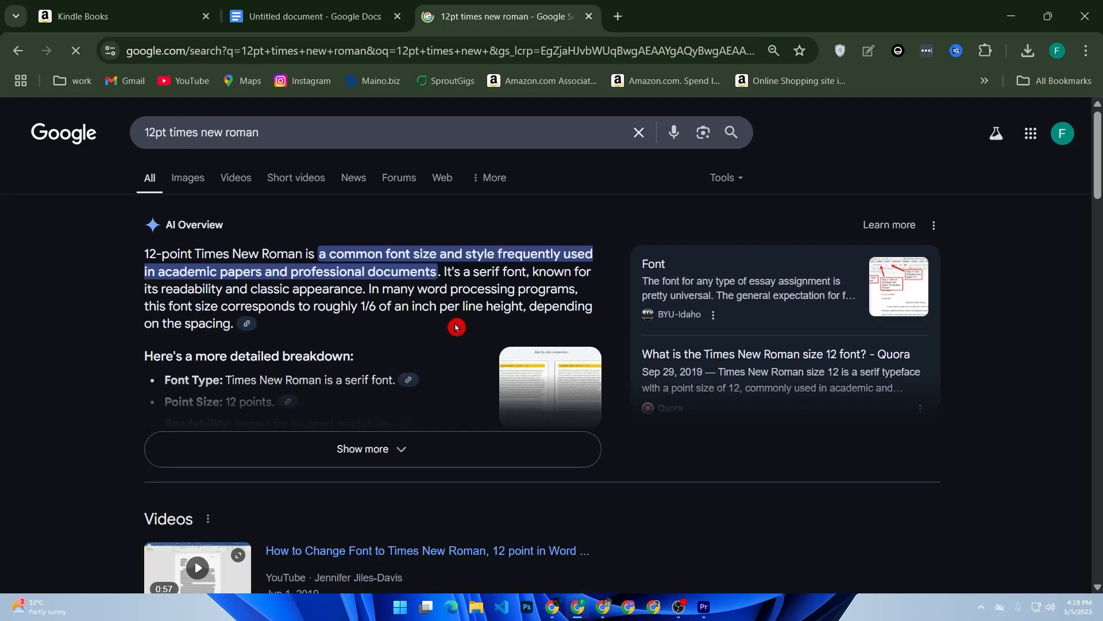
- Expand the full AI Overview about 12-point Times New Roman in the search results
scroll(410, 347, "down", 2)
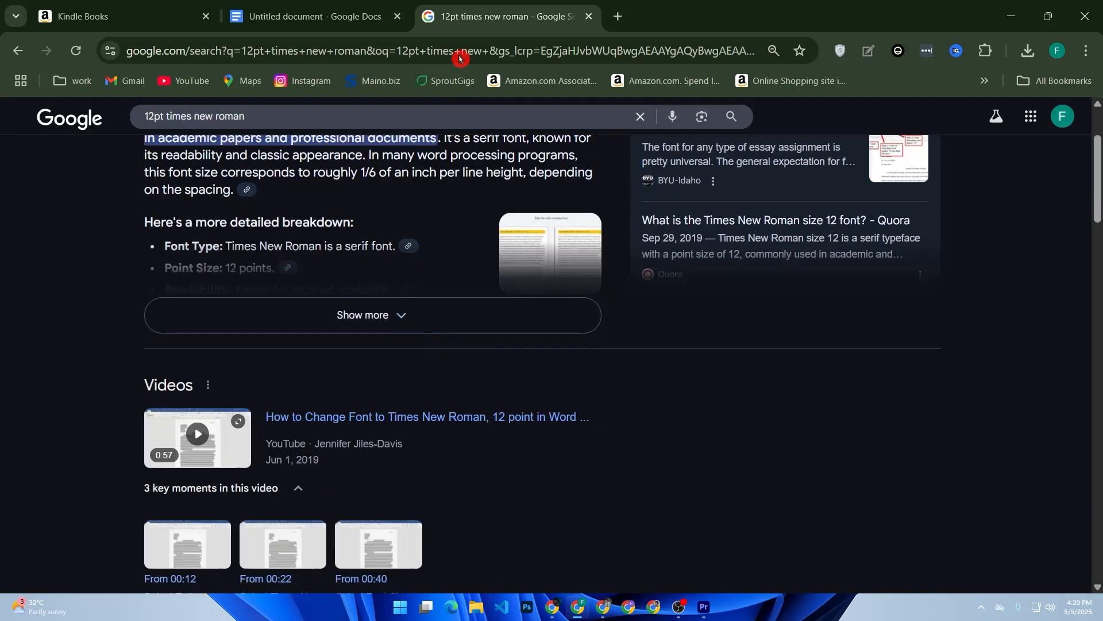
scroll(540, 243, "up", 3)
left_click(394, 443)
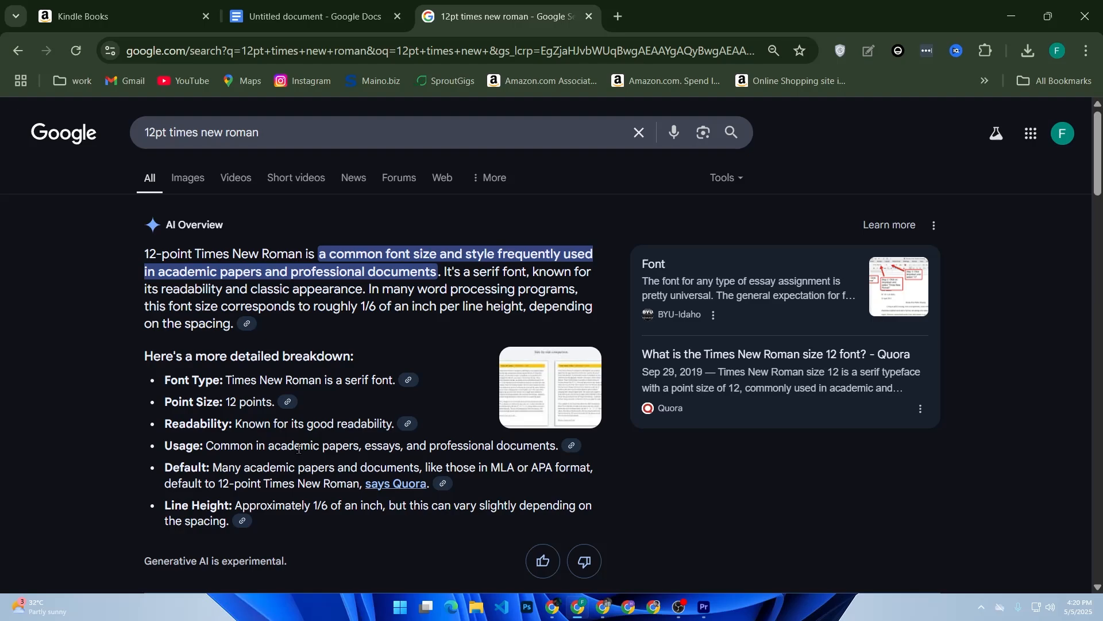
- Return to the Kindle Books storefront and view its opening section
left_click(40, 15)
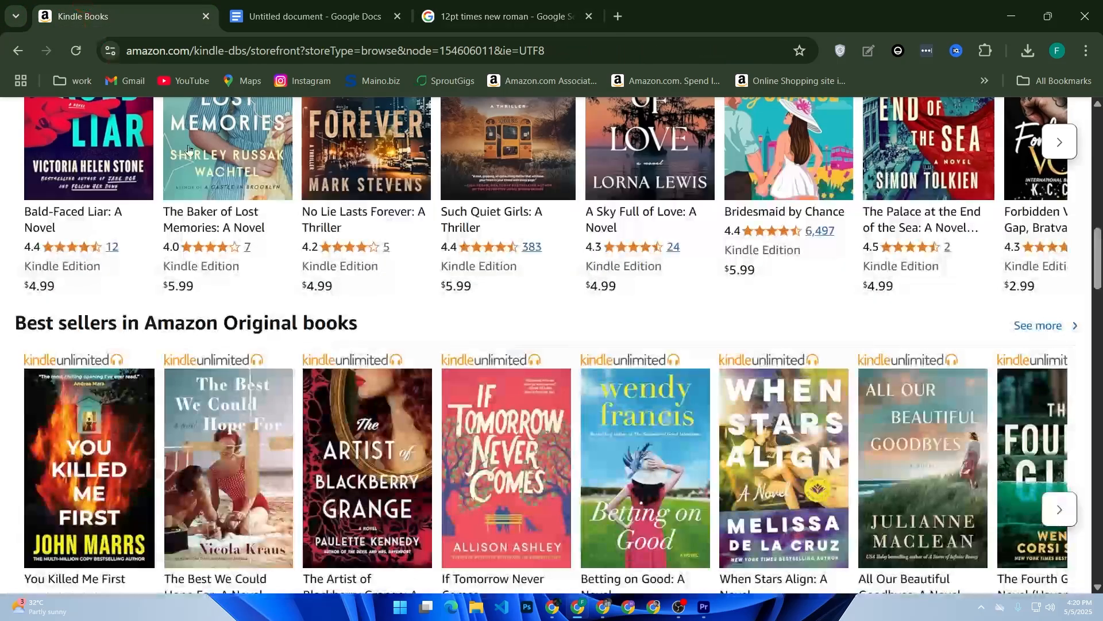
scroll(382, 260, "up", 10)
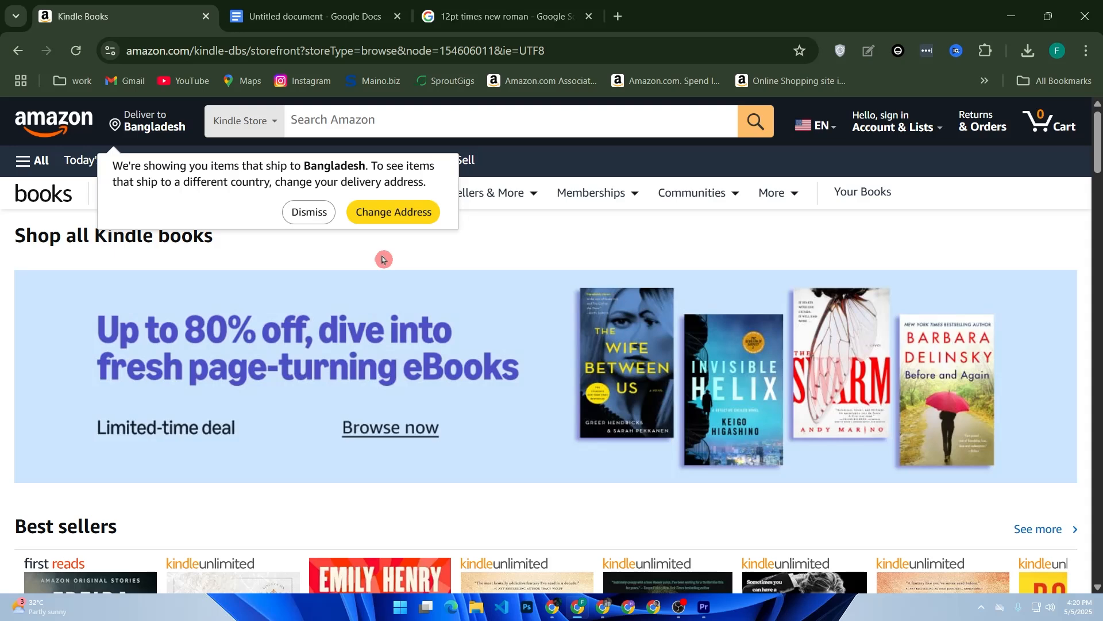
- Search for Canva in a new browser tab and open its home page
left_click(617, 17)
left_click(464, 326)
type("ca")
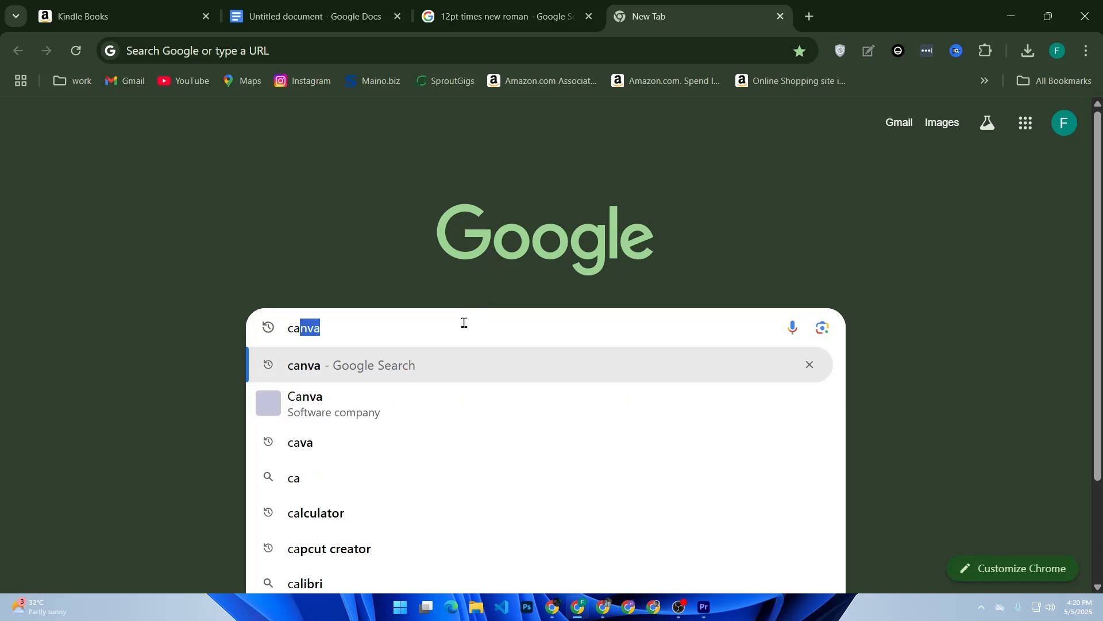
key("Return")
left_click(329, 257)
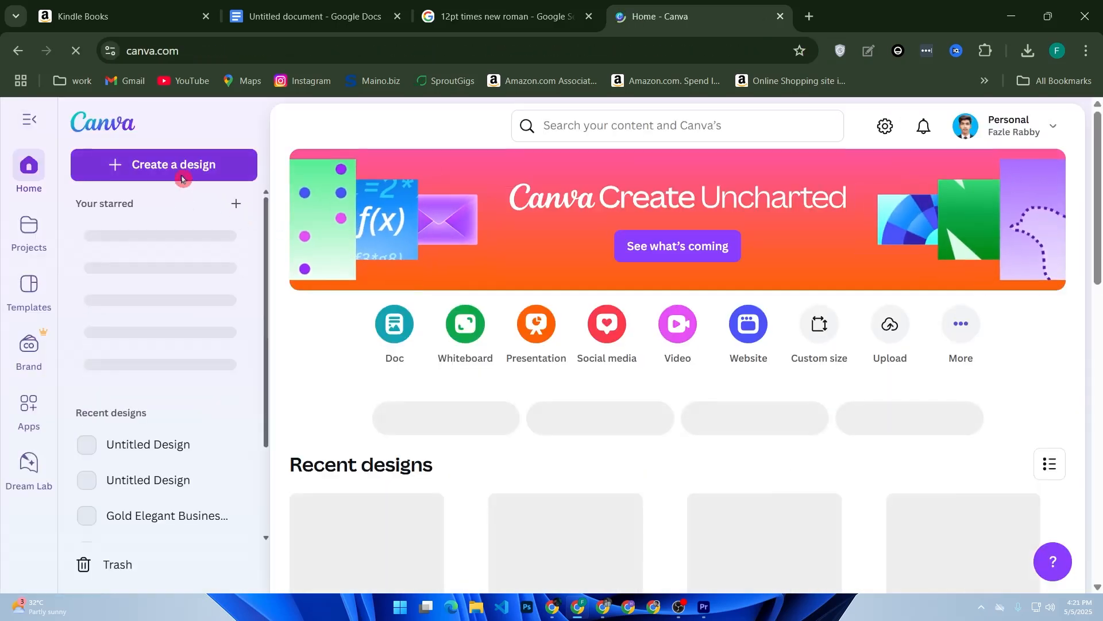
- Create a new custom-size Canva design 1600 px wide and 2560 px high
left_click(182, 179)
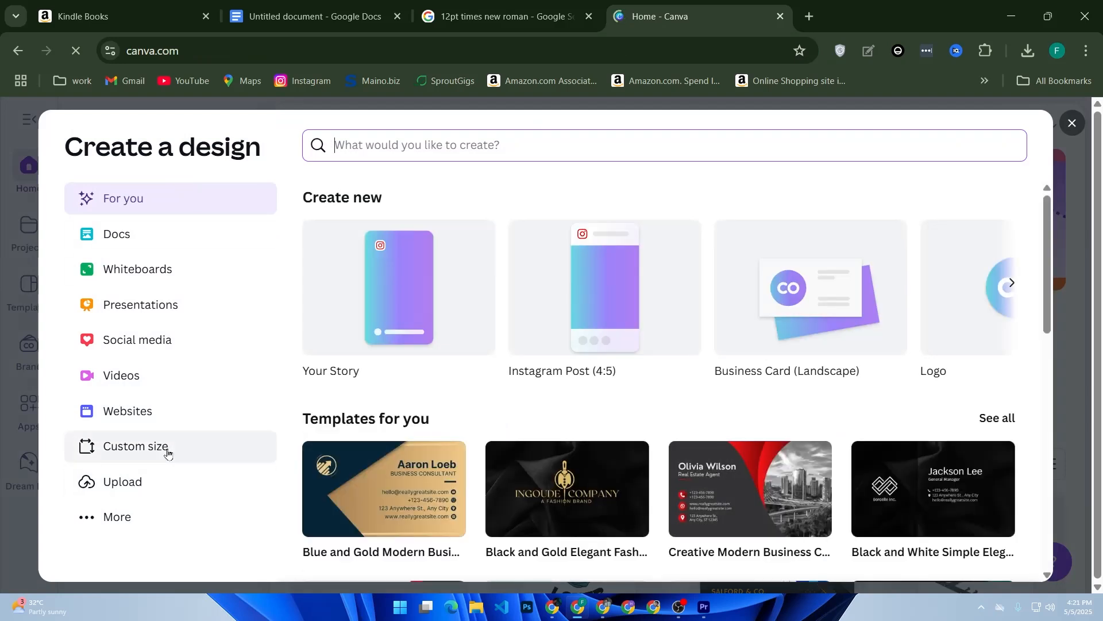
left_click(167, 448)
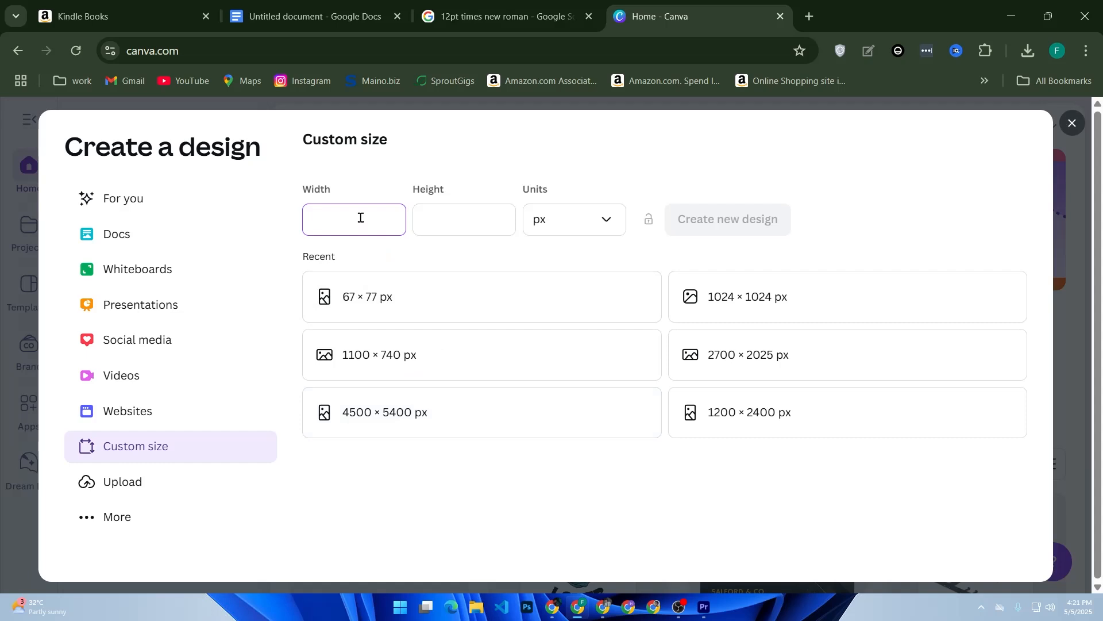
type("1600")
left_click(421, 223)
type("2")
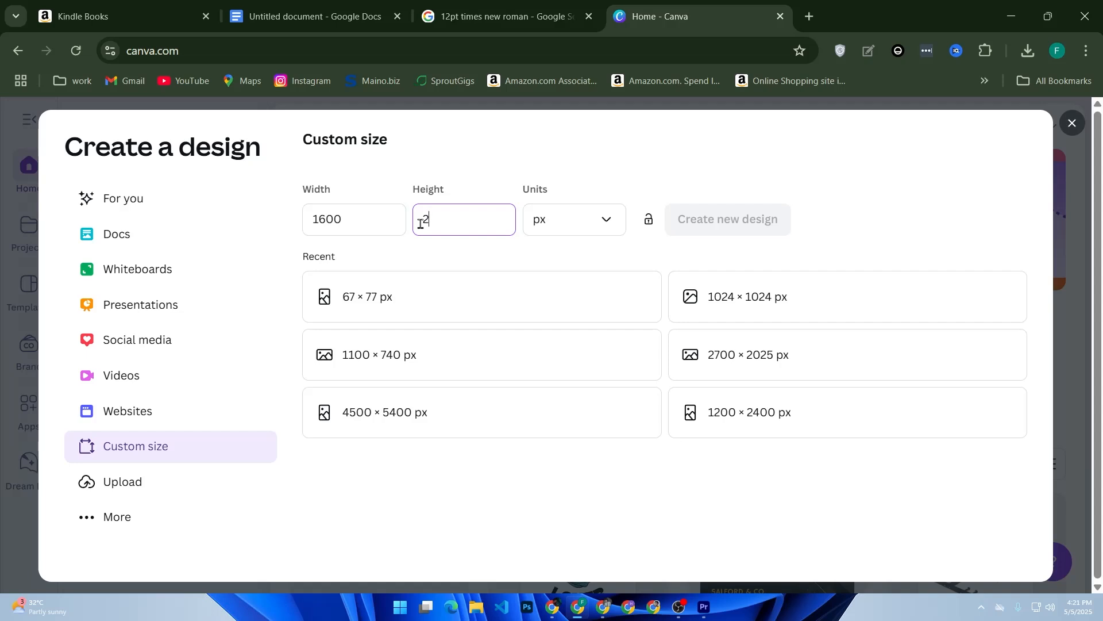
type("560")
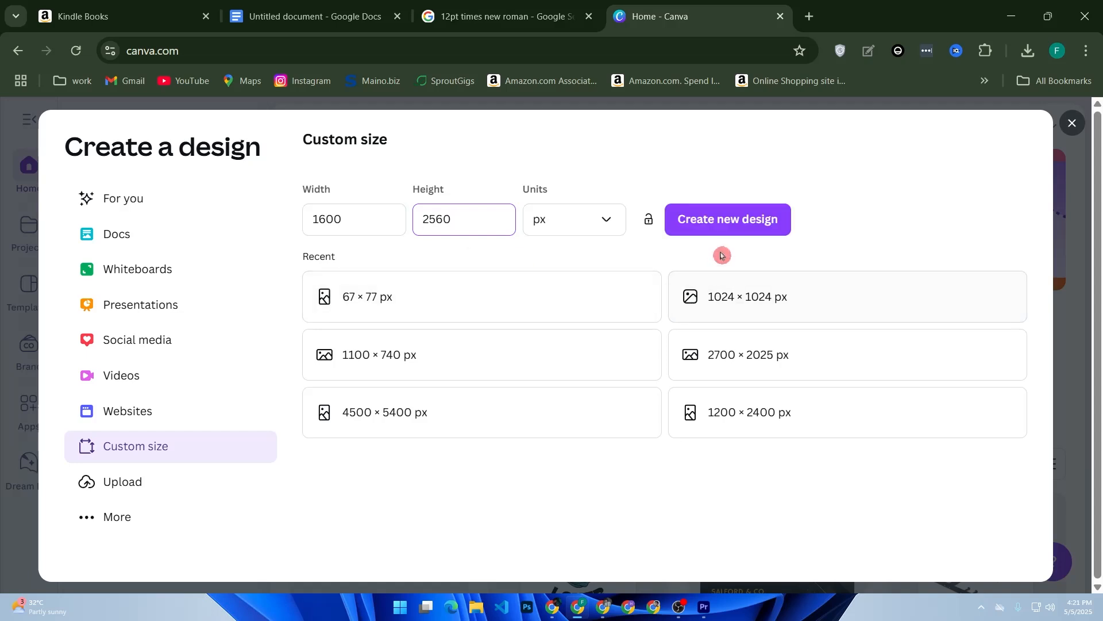
left_click(725, 234)
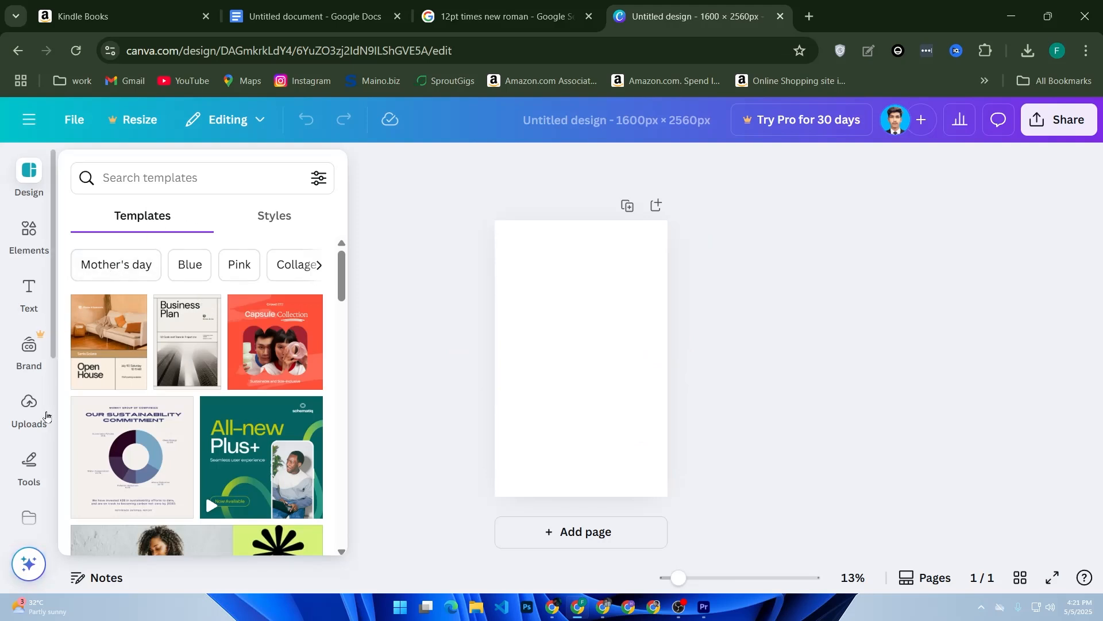
- Add a square shape to the blank page and stretch it to cover the whole page as a grey background
left_click(25, 246)
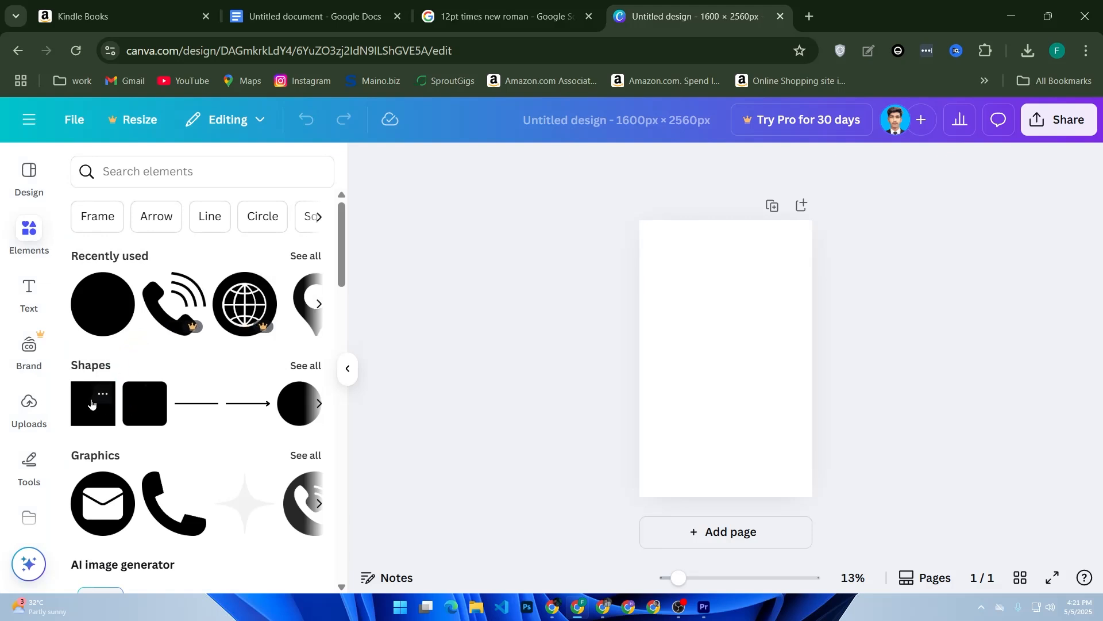
left_click_drag(81, 396, 813, 496)
left_click_drag(688, 342, 638, 220)
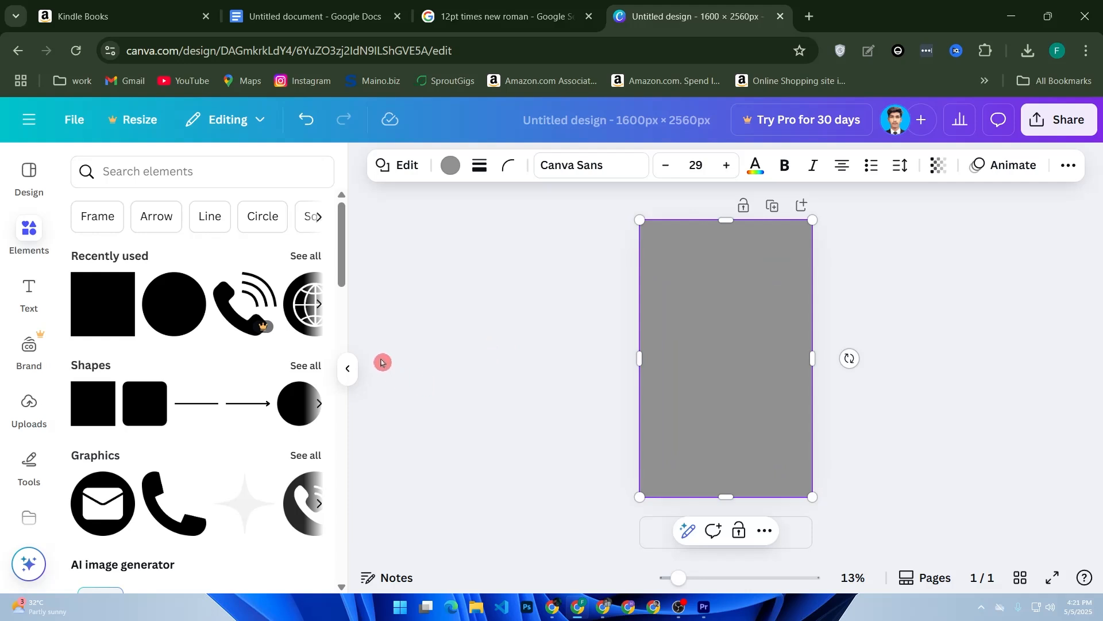
left_click(493, 371)
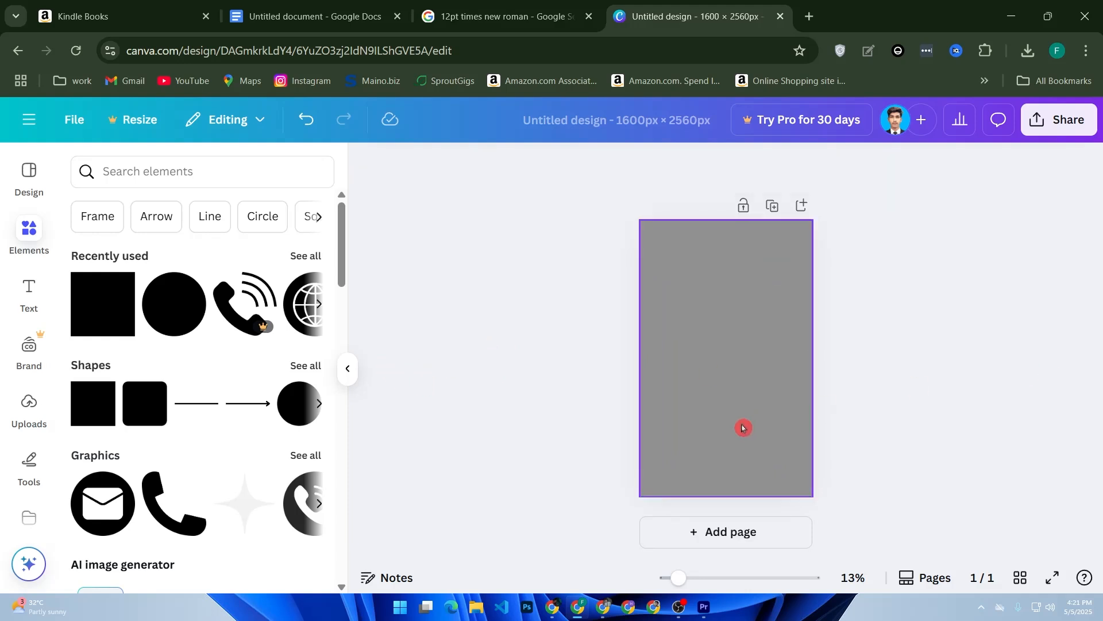
- Place small black circles partly off the page at the cover's lower-right and upper-left corners
left_click_drag(184, 314, 819, 497)
left_click_drag(190, 313, 798, 502)
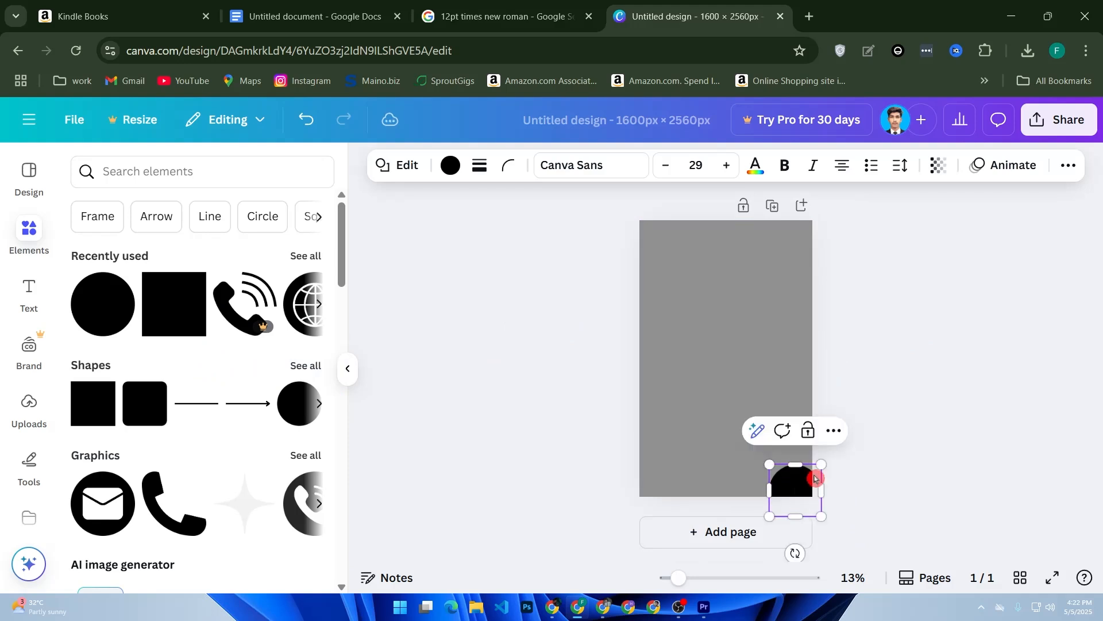
left_click_drag(101, 305, 654, 237)
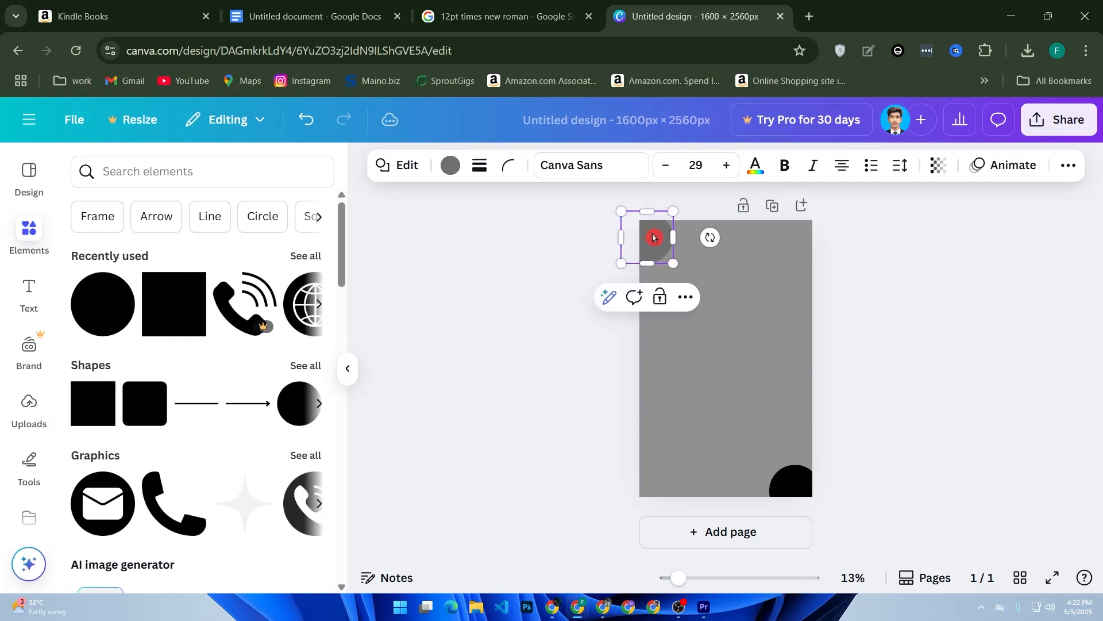
left_click(452, 168)
left_click(176, 286)
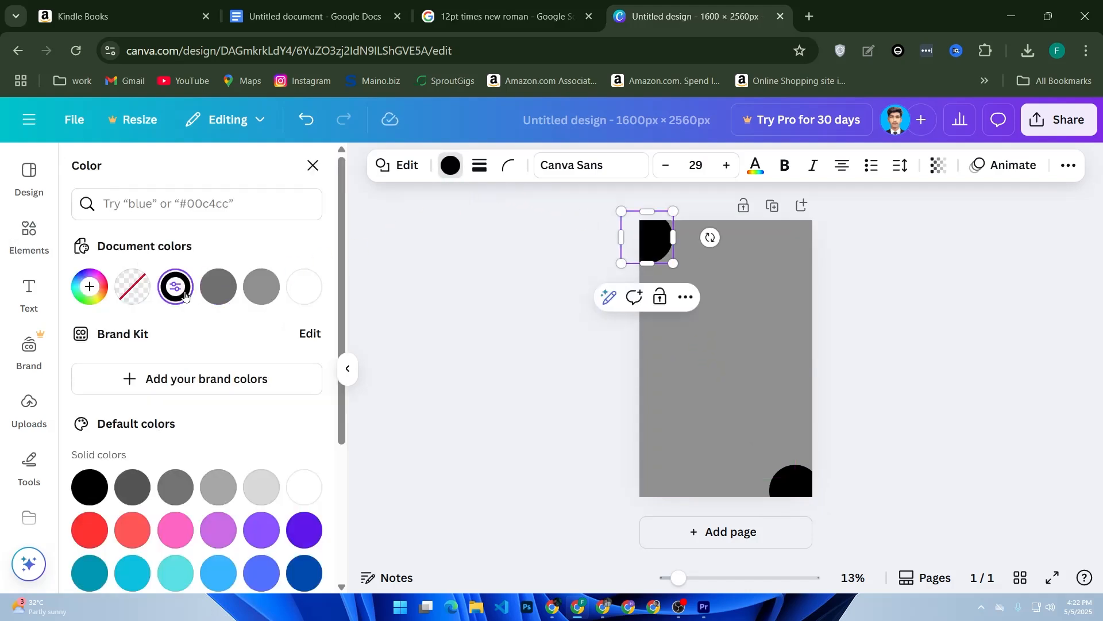
key("Escape")
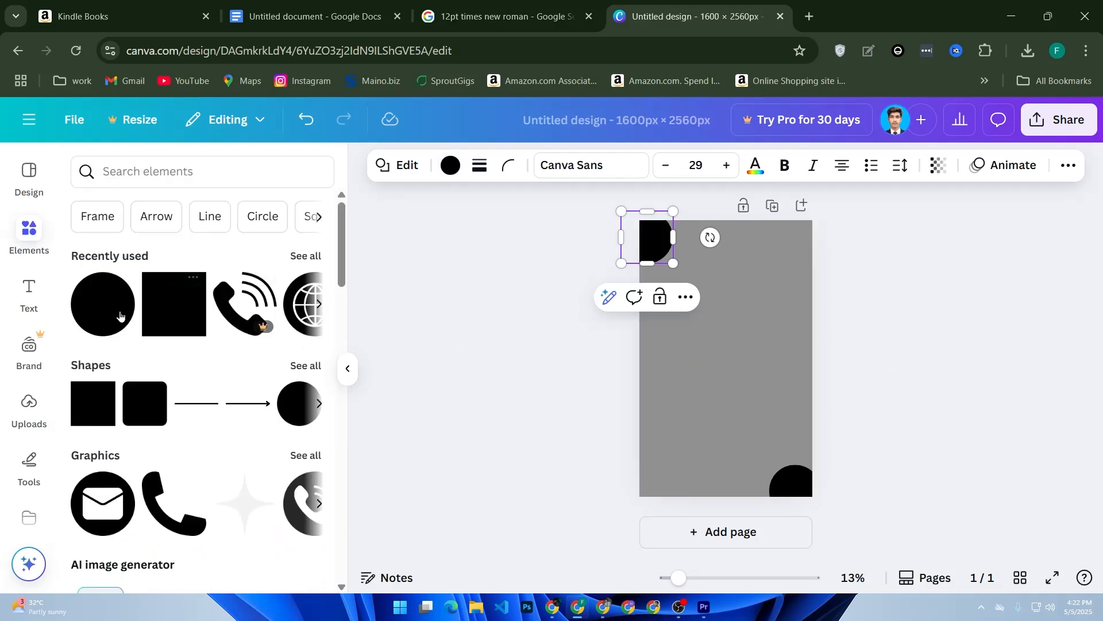
- Add two large grey circles, one overlapping the cover's right edge in the lower half, the other its left edge in the upper half
left_click_drag(102, 306, 858, 447)
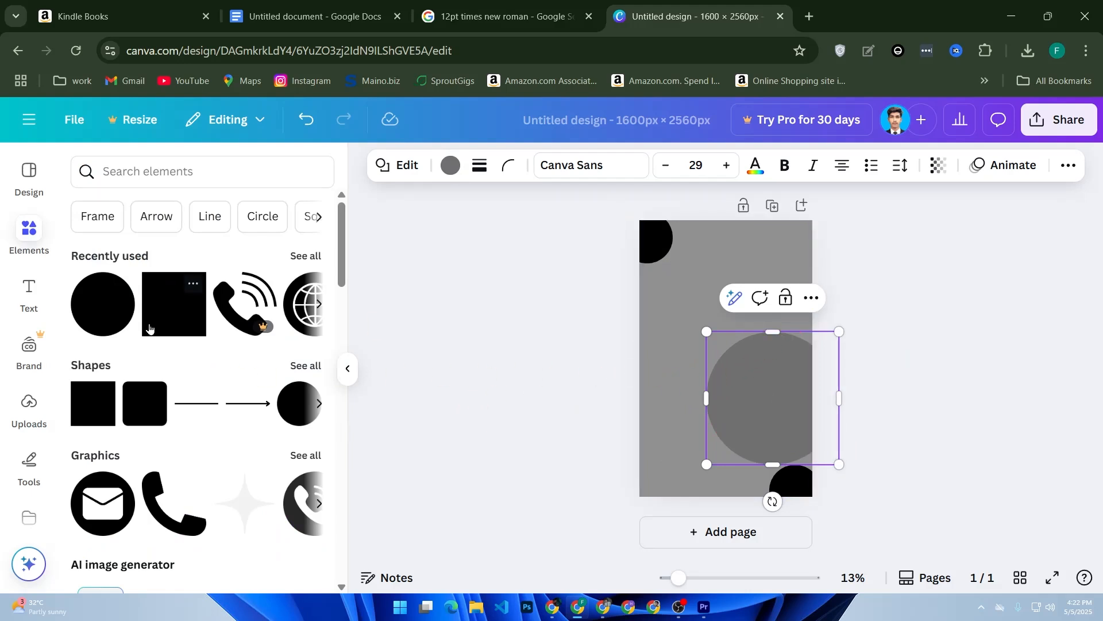
left_click(105, 315)
mouse_move(106, 316)
left_mouse_down()
mouse_move(167, 349)
mouse_move(113, 312)
left_mouse_up()
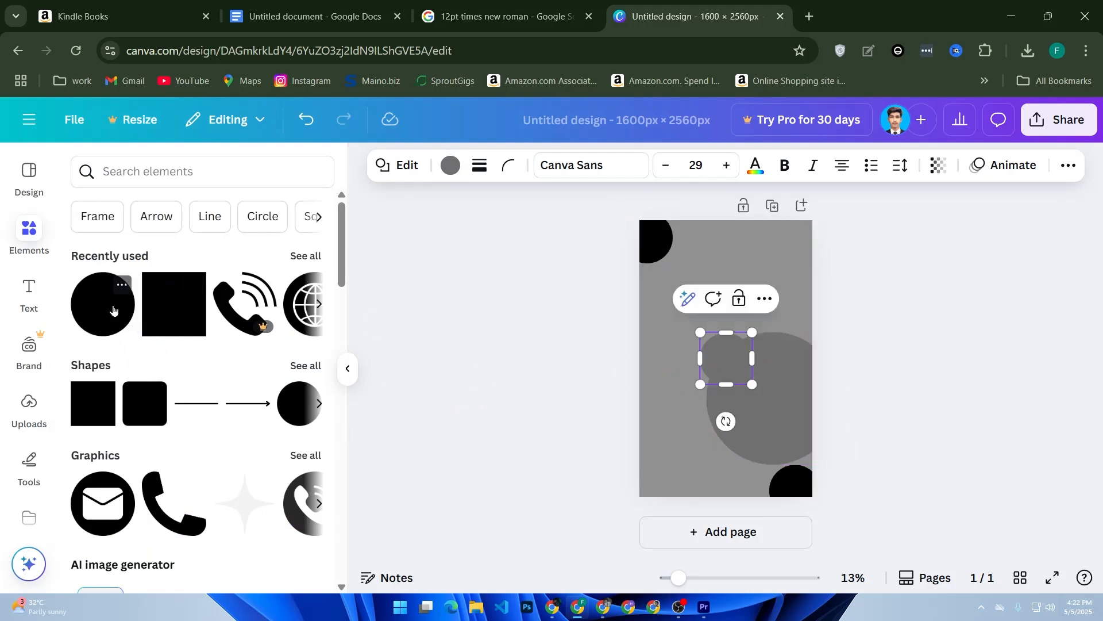
mouse_move(727, 357)
left_mouse_down()
mouse_move(700, 350)
mouse_move(716, 357)
mouse_move(700, 361)
mouse_move(665, 284)
mouse_move(655, 285)
mouse_move(733, 370)
left_mouse_up()
left_click_drag(682, 328, 651, 320)
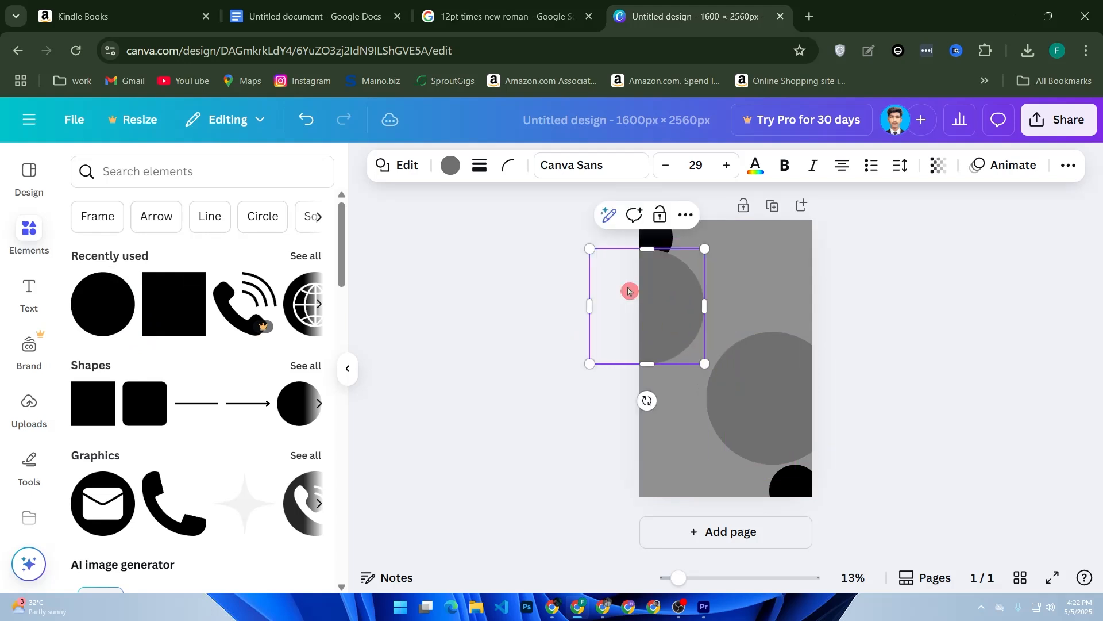
- Recolor the large circle on the cover's left edge to the lighter grey #8A8A8A and deselect it
left_click(450, 165)
left_click(88, 289)
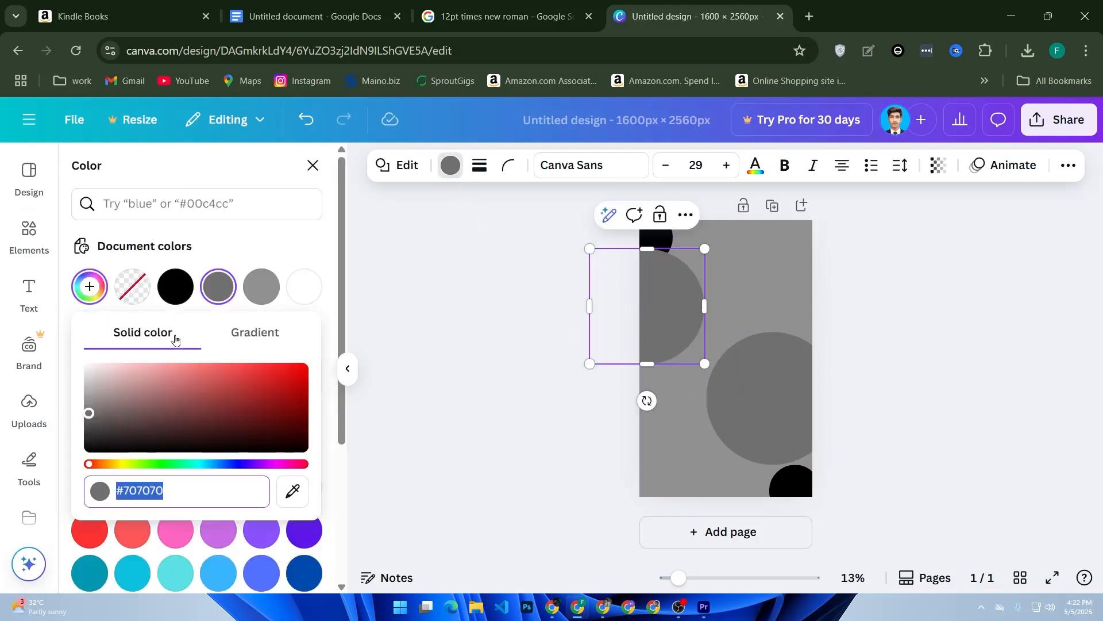
left_click_drag(131, 381, 67, 409)
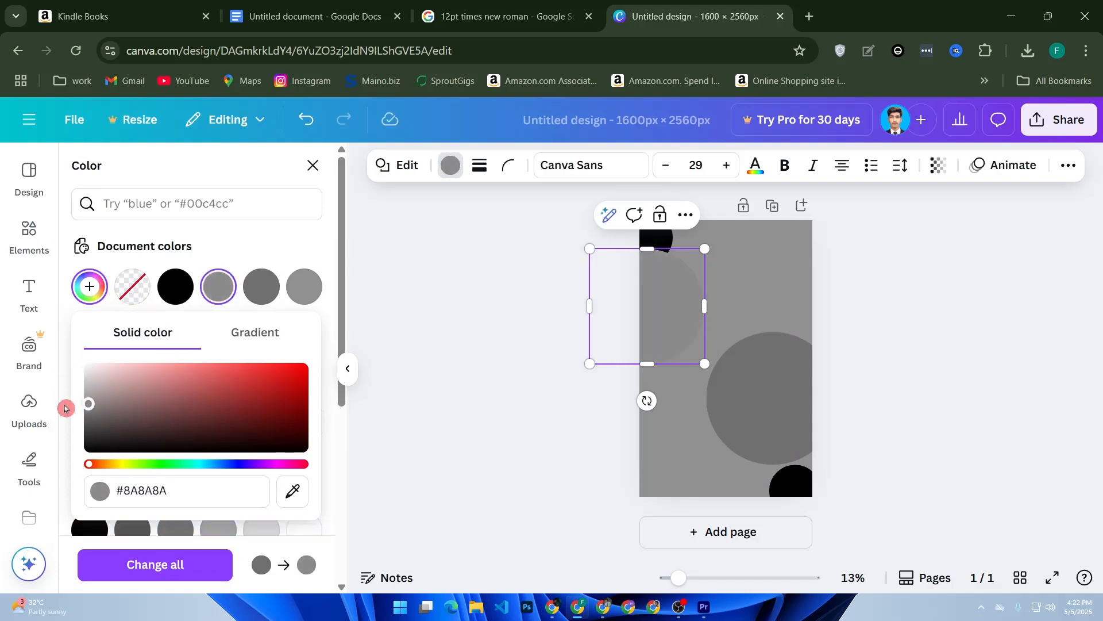
left_click(492, 362)
left_click(488, 374)
left_click(972, 438)
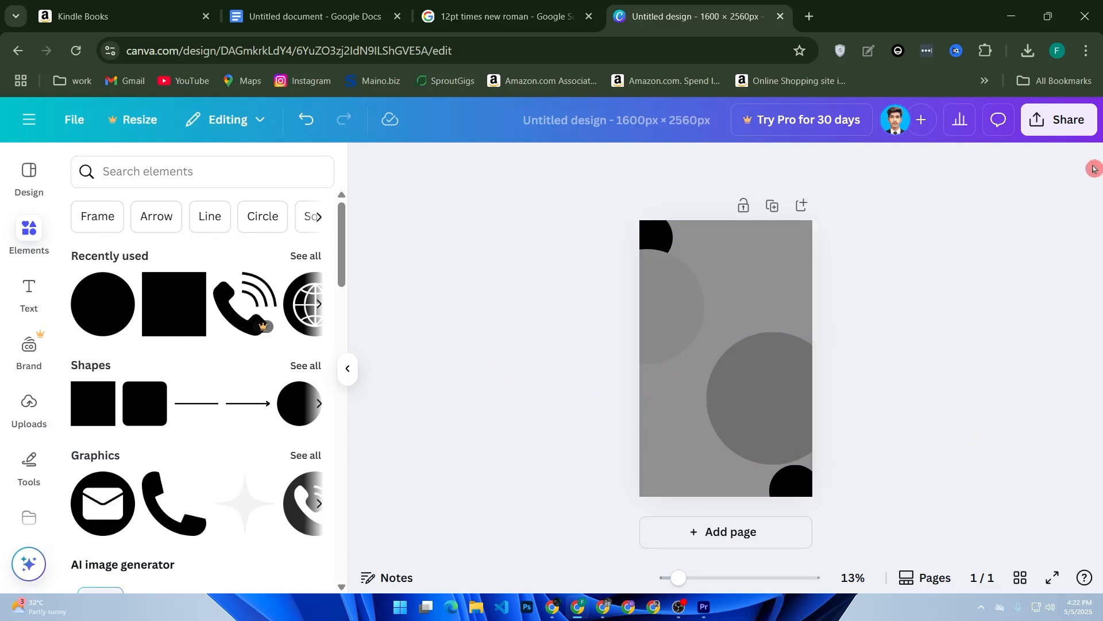
- Review the cover's download options with JPG as the file type, and close them without downloading
left_click(1090, 132)
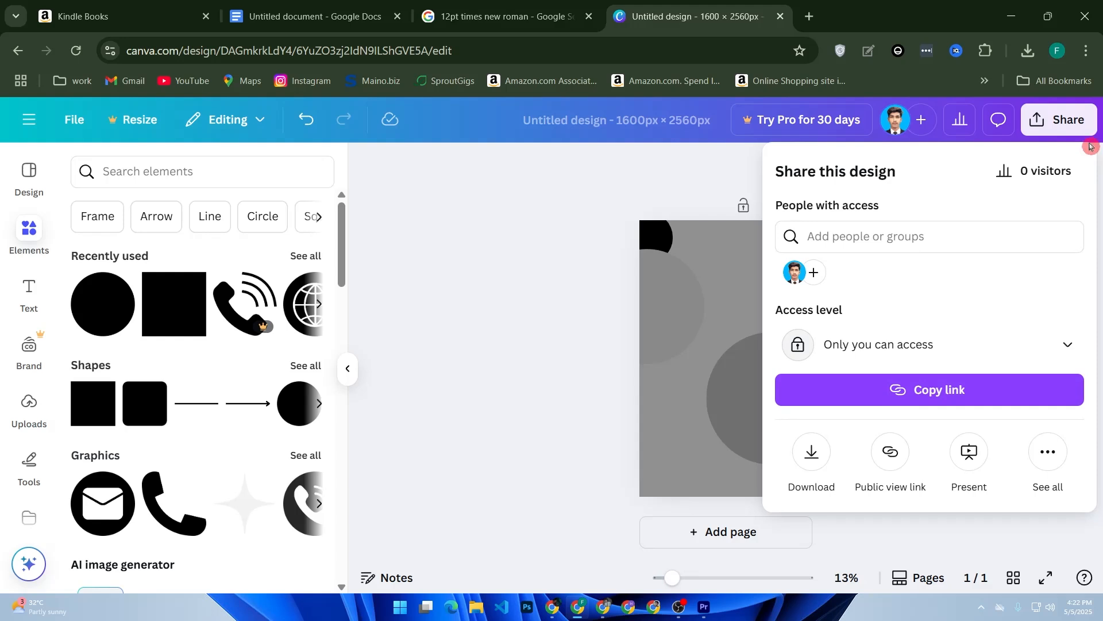
left_click(815, 447)
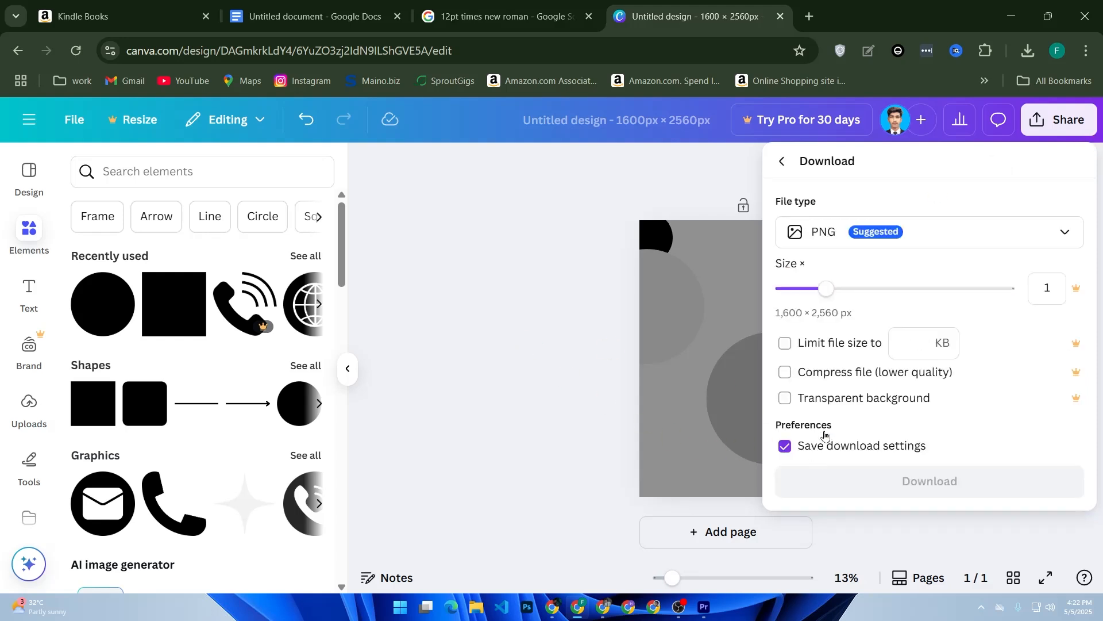
left_click(889, 240)
left_click(860, 293)
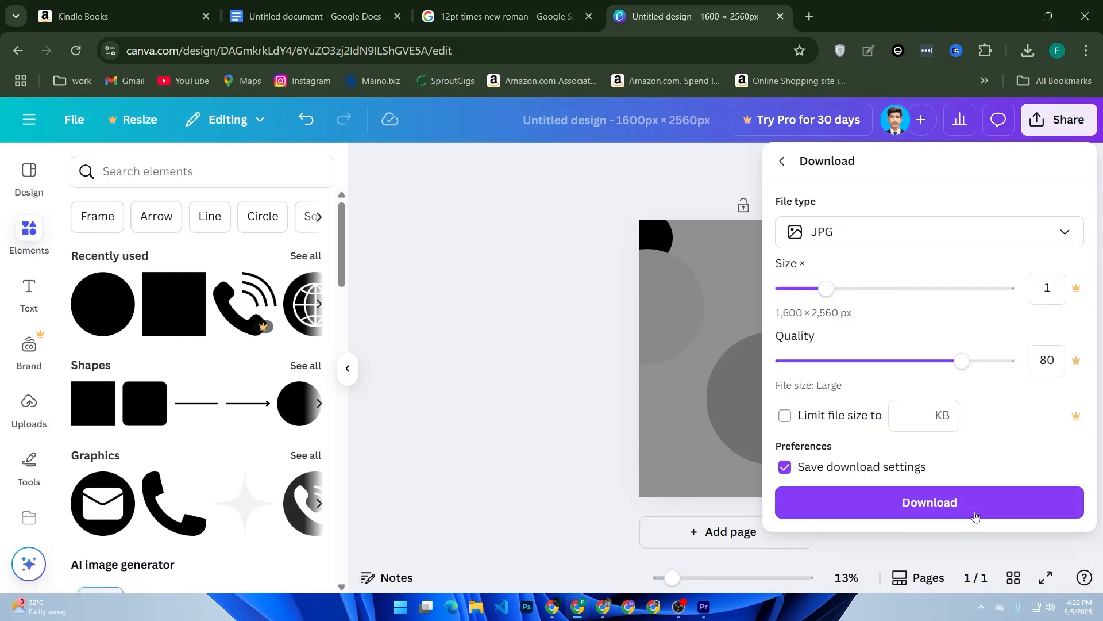
left_click(525, 458)
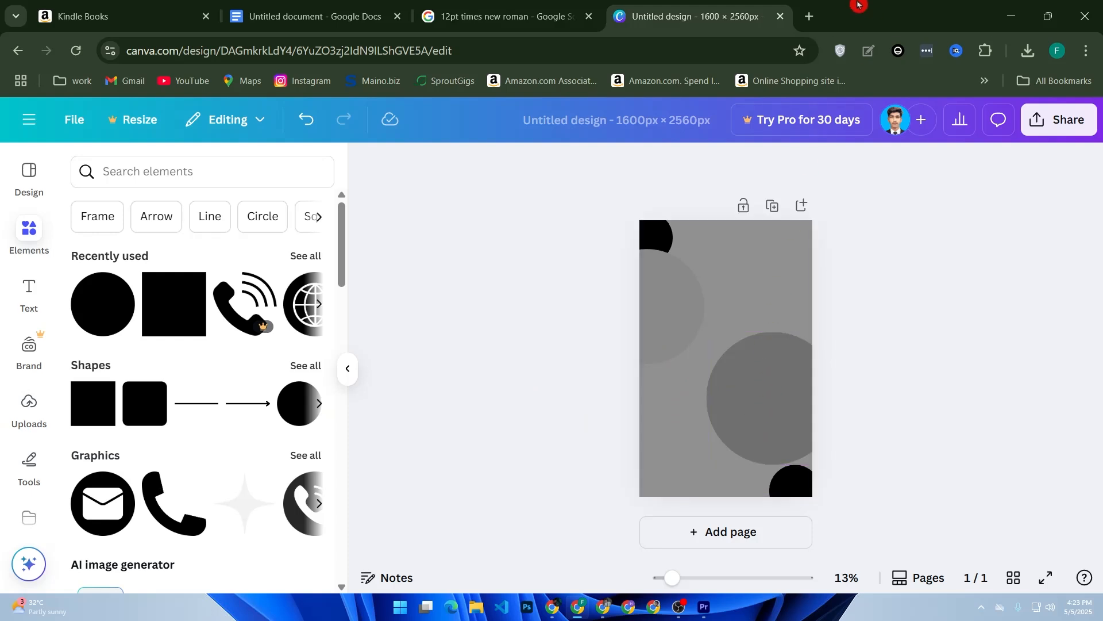
- Open kdp.amazon.com in a new browser tab
left_click(820, 10)
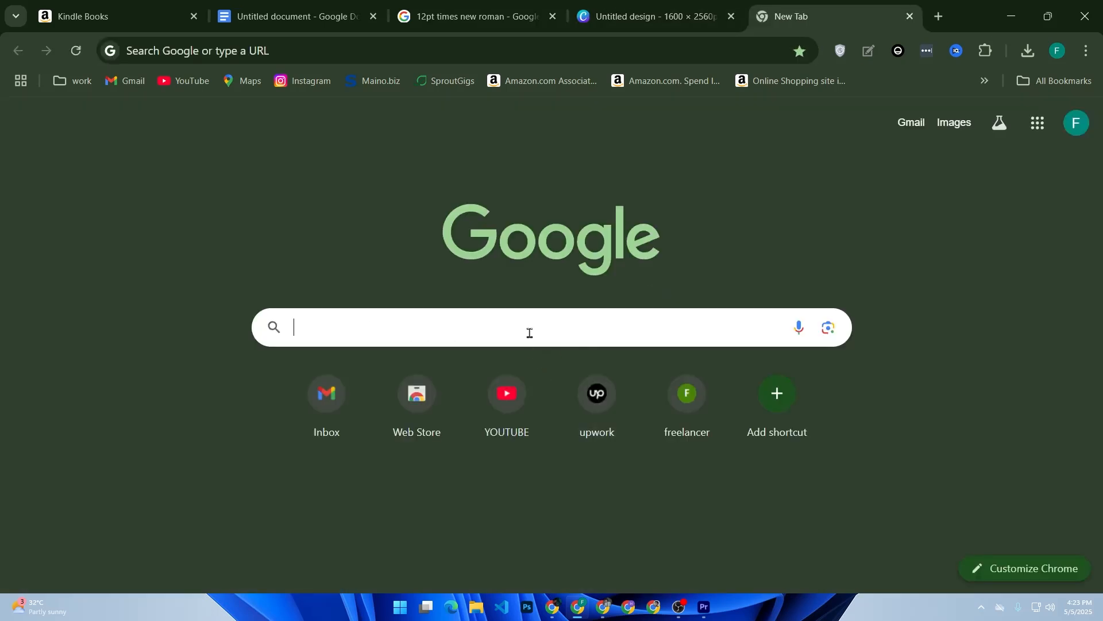
left_click(530, 330)
type("kdp.co")
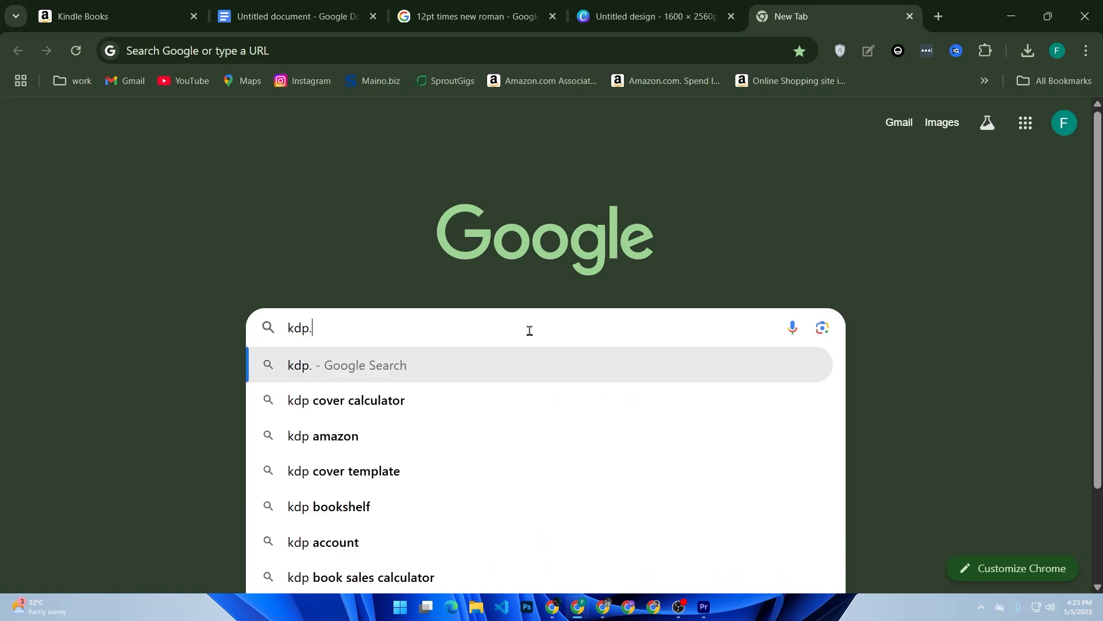
key("BackSpace")
key("BackSpace")
type("amas")
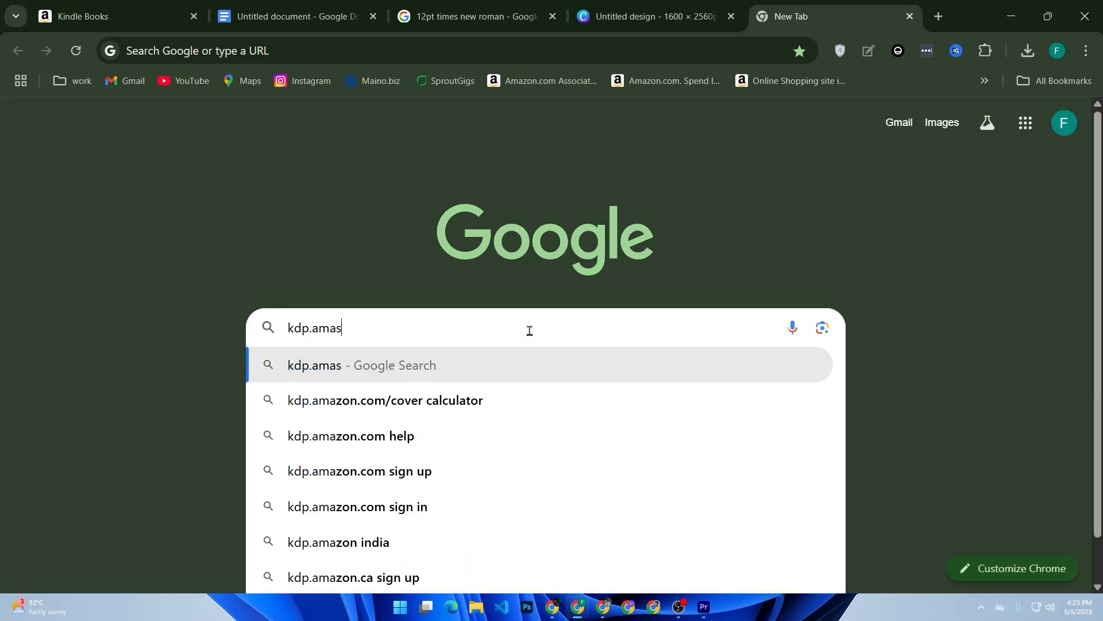
key("BackSpace")
type("z")
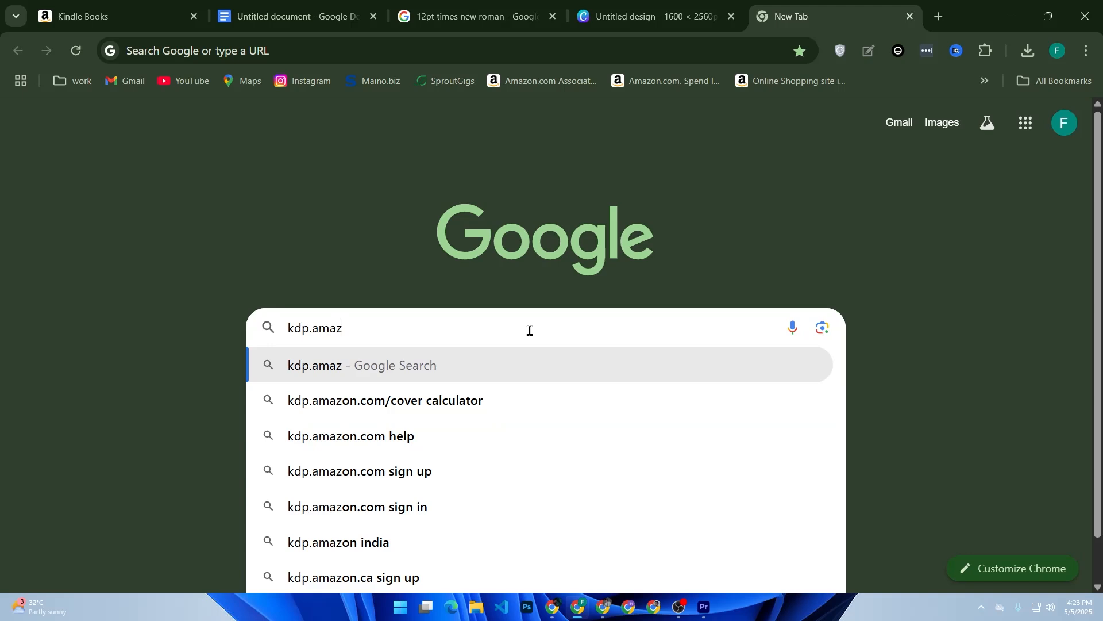
type("on.c")
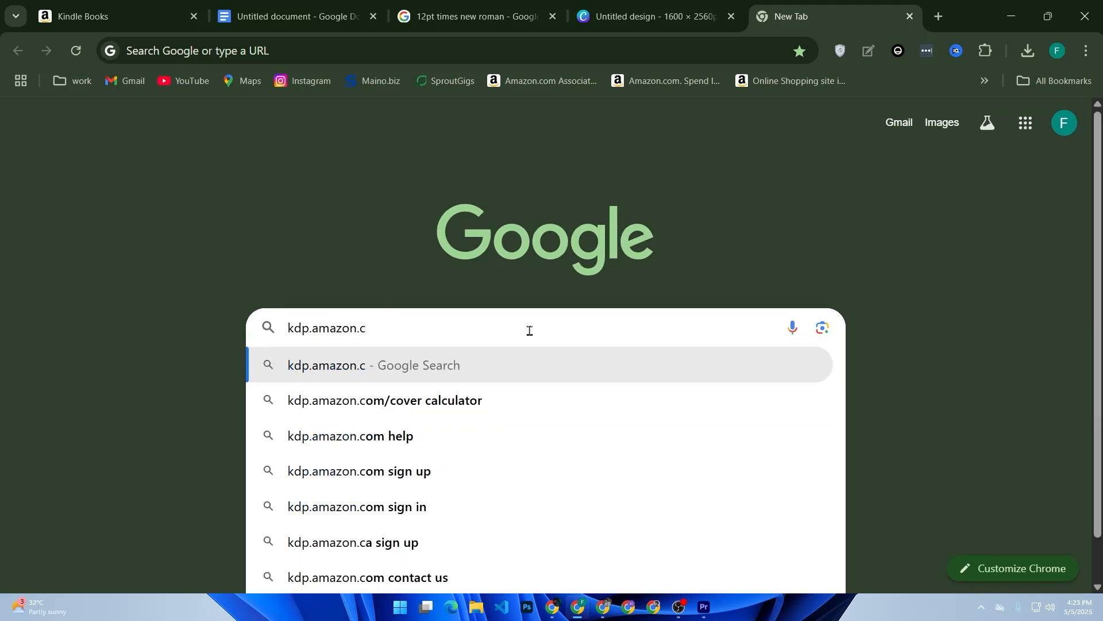
type("om")
key("Return")
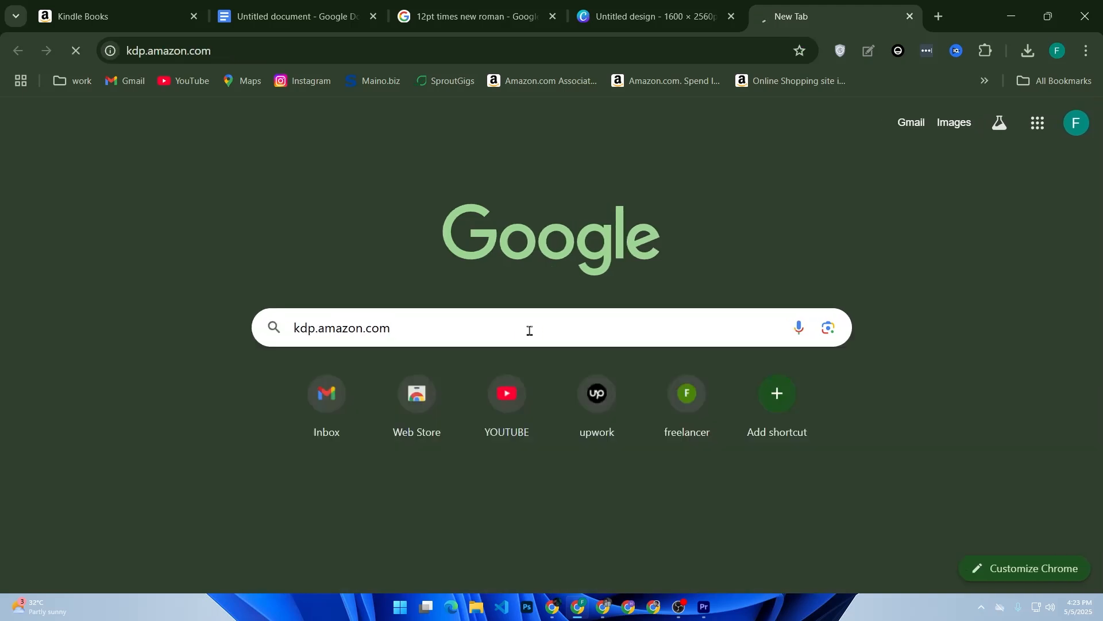